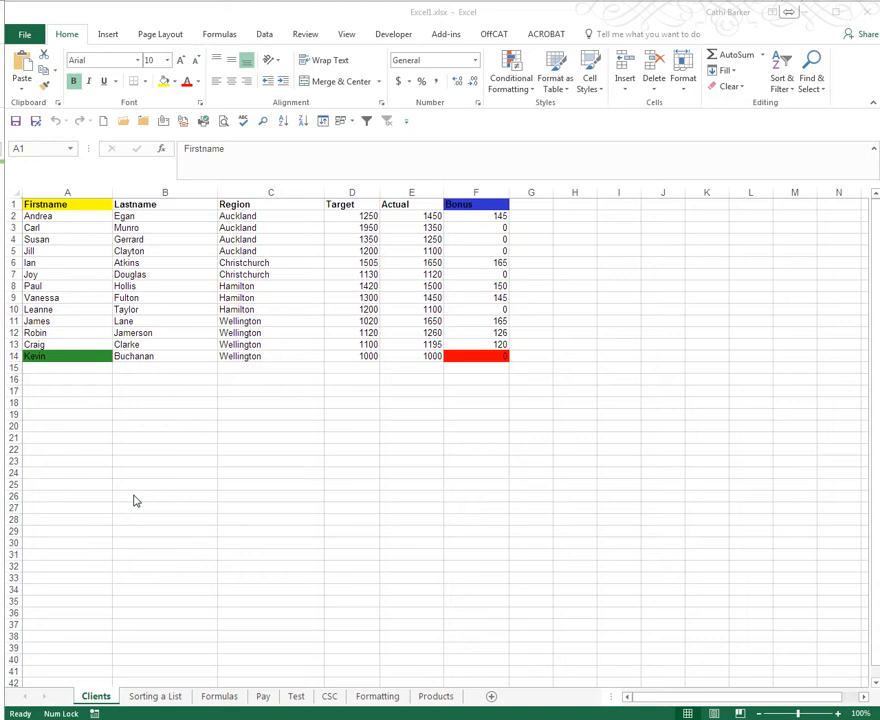
# - Open the Sorting a List sheet and select the Home Phone cells H1:H10
pyautogui.click(183, 430)
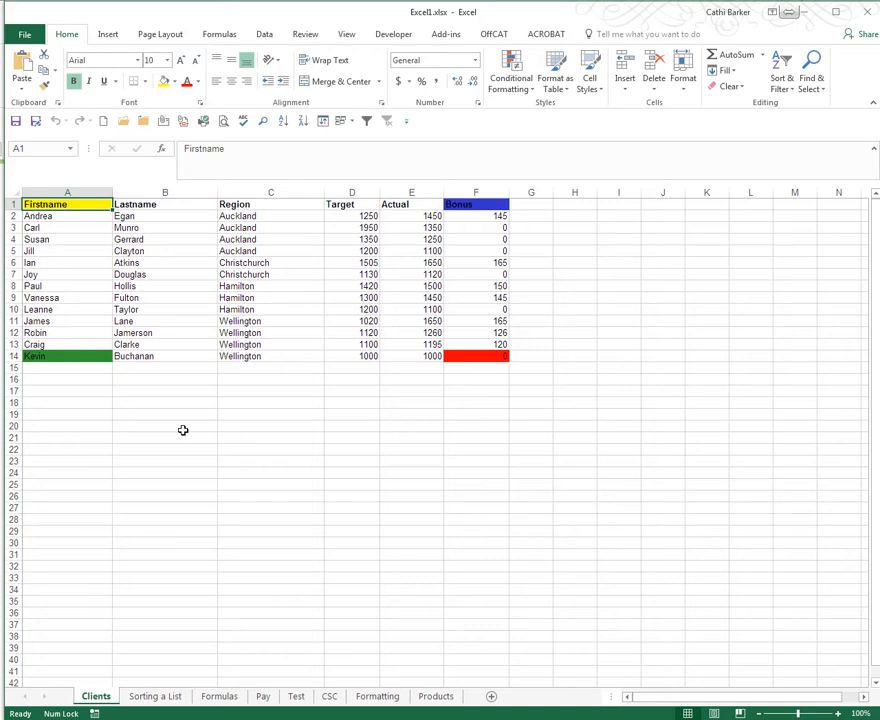
pyautogui.click(169, 699)
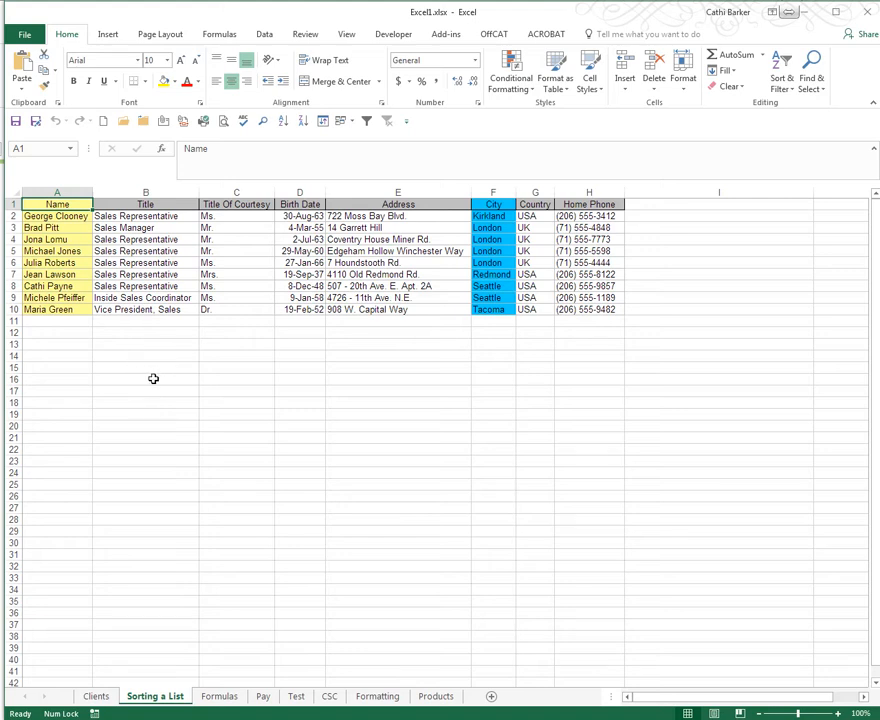
pyautogui.click(583, 204)
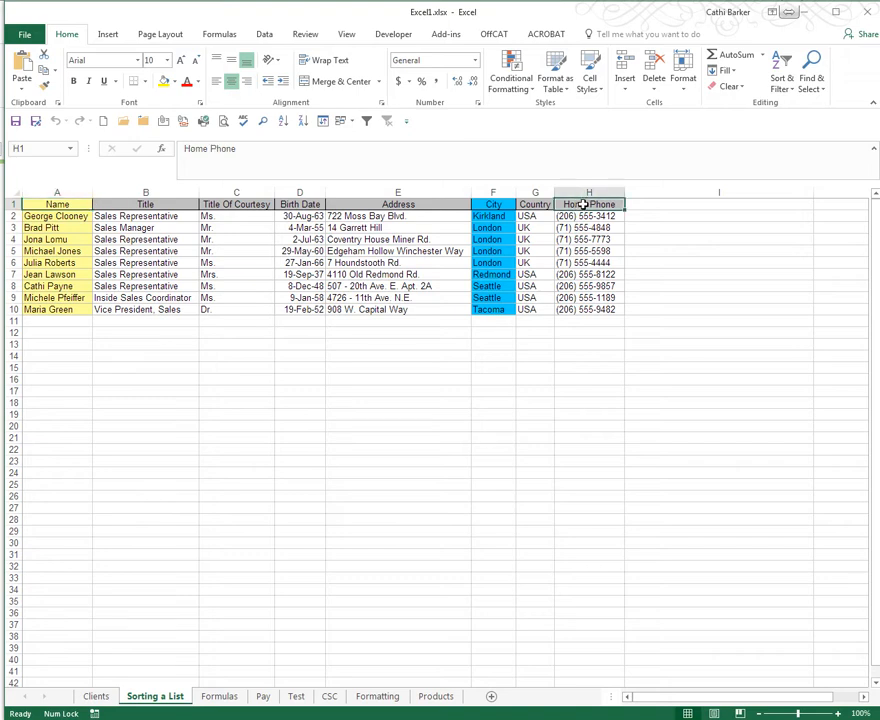
pyautogui.moveTo(583, 204); pyautogui.dragTo(588, 310)
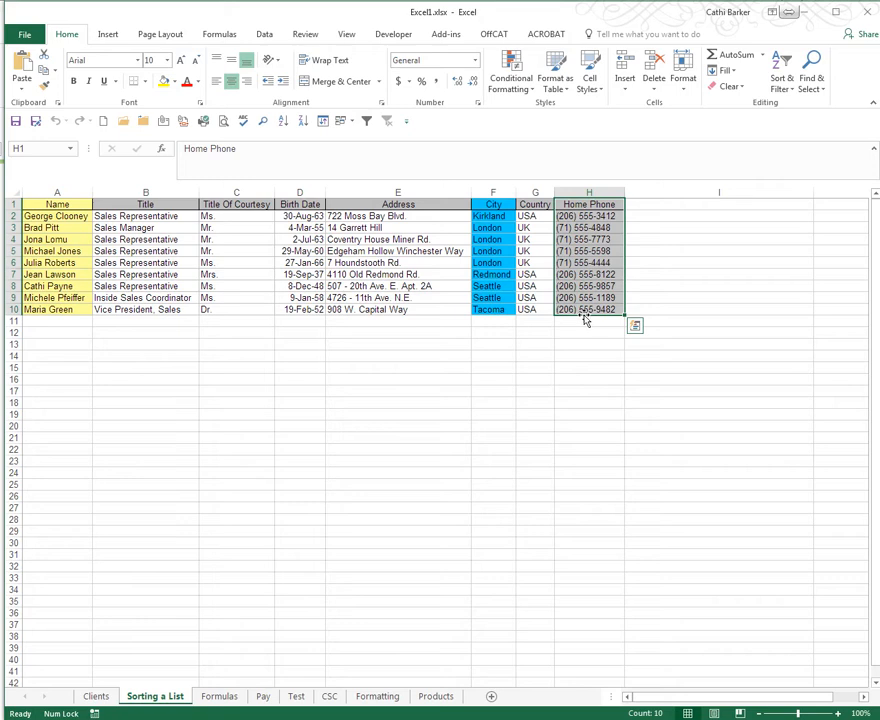
# - Move the selected Home Phone cells to I1:I10 and back to H1:H10
pyautogui.moveTo(585, 319); pyautogui.dragTo(654, 312)
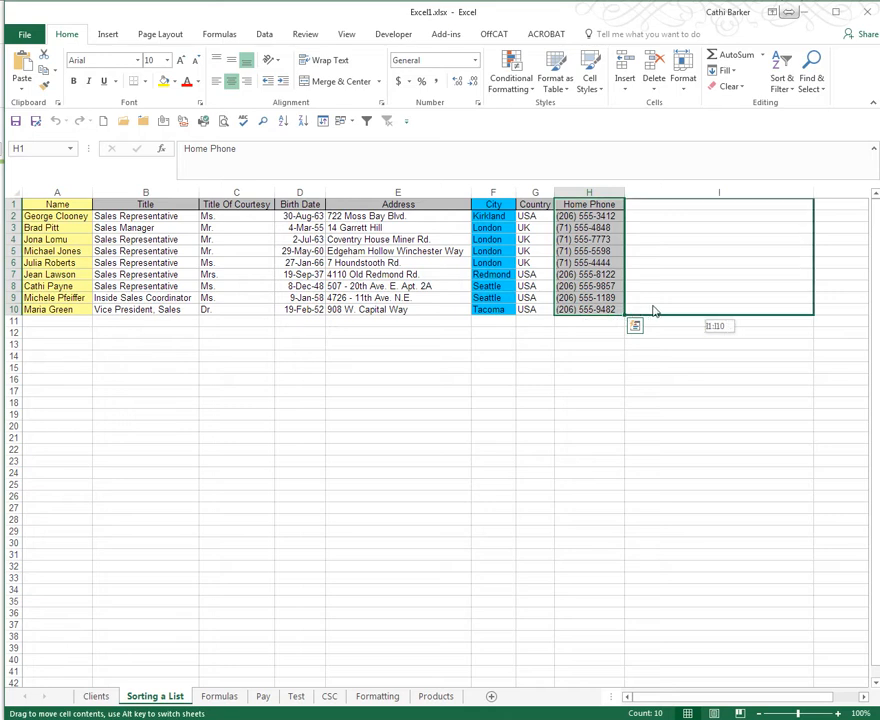
pyautogui.moveTo(654, 312); pyautogui.dragTo(652, 306)
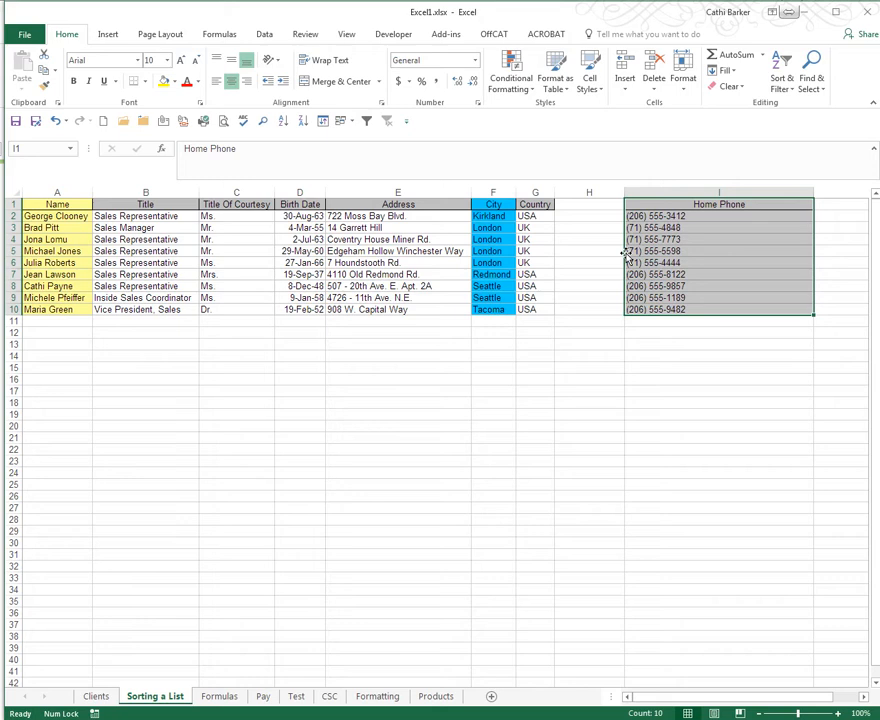
pyautogui.moveTo(627, 256); pyautogui.dragTo(592, 250)
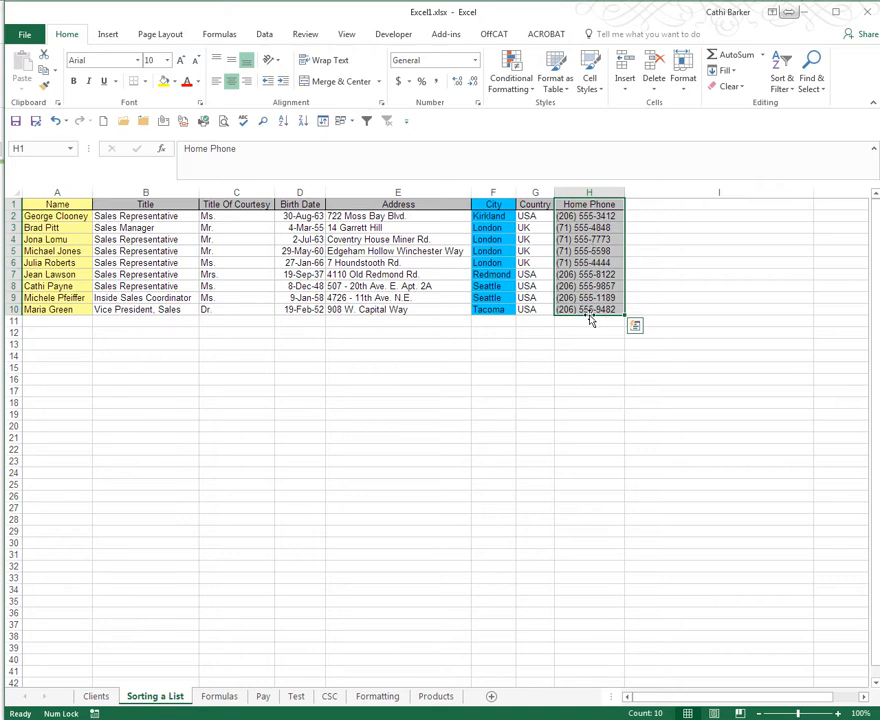
# - Move the Home Phone cells down to H15:H24 and the City cells down to F15:F24
pyautogui.moveTo(590, 318); pyautogui.dragTo(578, 478)
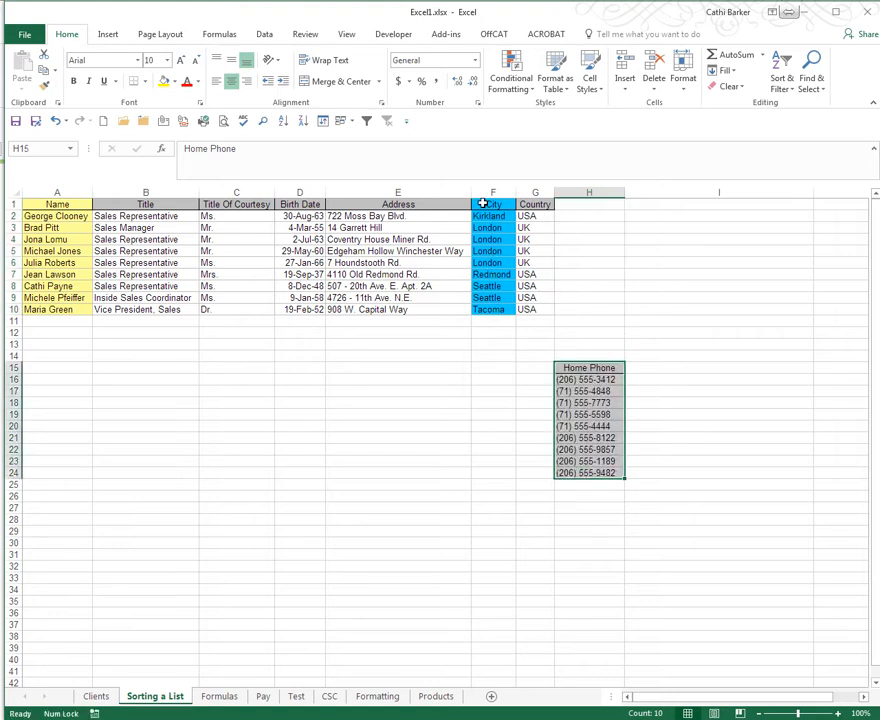
pyautogui.moveTo(486, 203); pyautogui.dragTo(480, 481)
# - Move the Country cells from column G to column H starting in row 1, and the City cells to G1:G10
pyautogui.moveTo(535, 205); pyautogui.dragTo(532, 314)
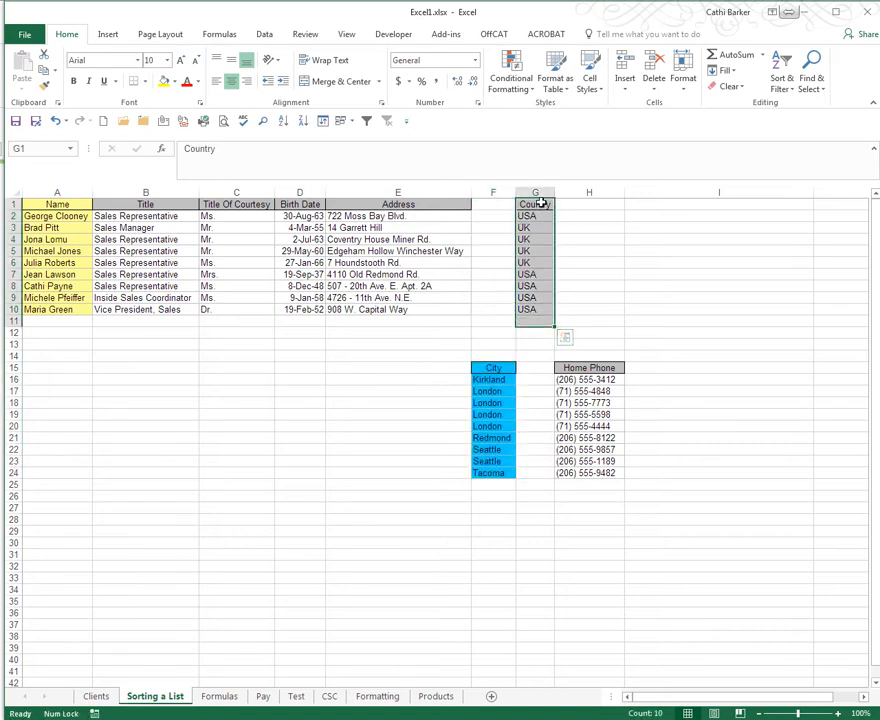
pyautogui.moveTo(540, 202); pyautogui.dragTo(575, 317)
pyautogui.moveTo(489, 368); pyautogui.dragTo(487, 474)
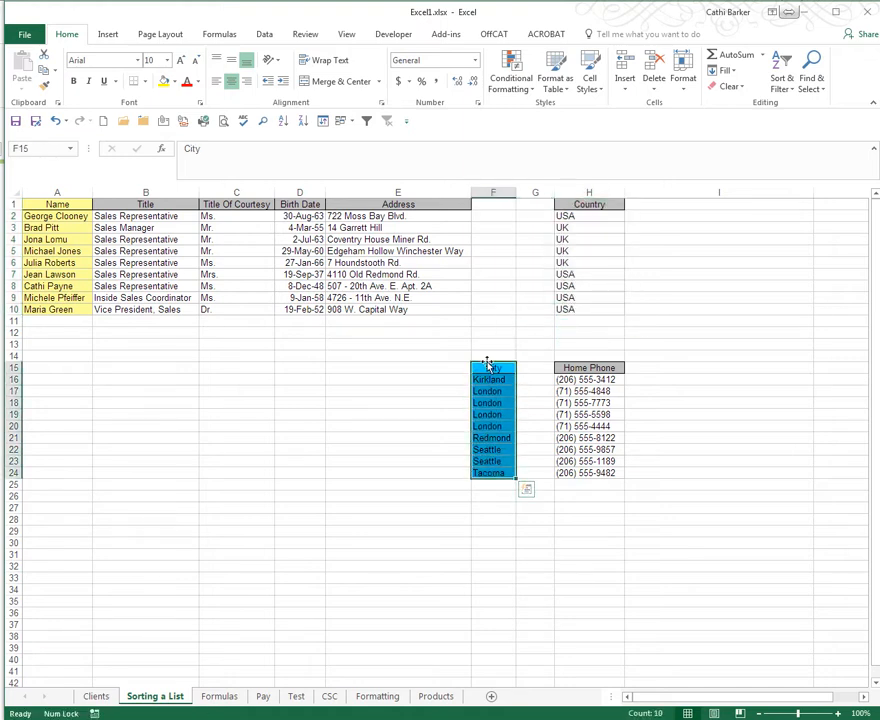
pyautogui.moveTo(489, 362); pyautogui.dragTo(547, 204)
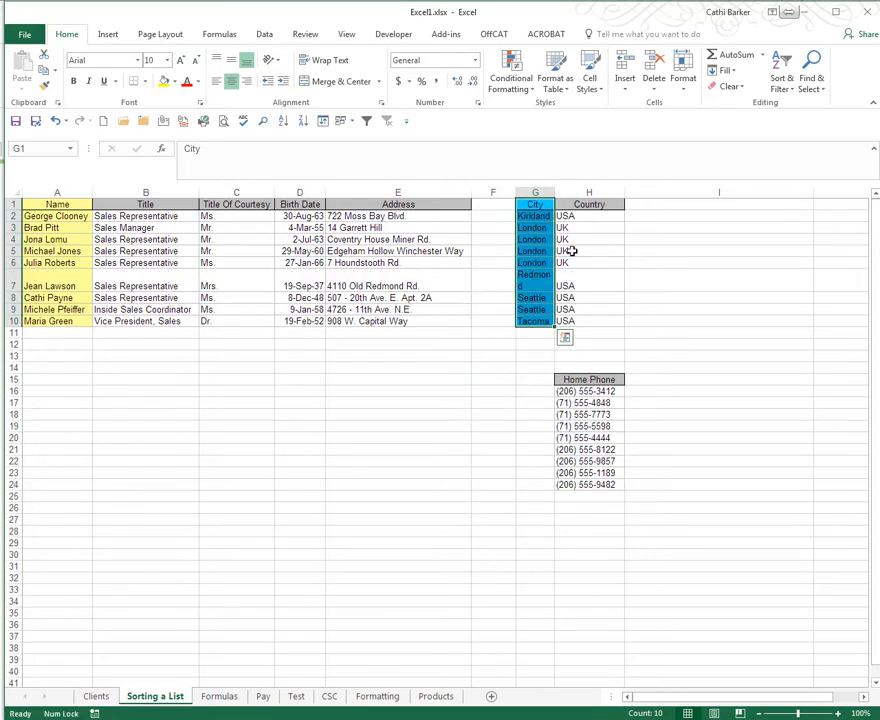
# - Move the Home Phone cells from below the table into F1:F10, between Address and City
pyautogui.moveTo(592, 378); pyautogui.dragTo(592, 484)
pyautogui.moveTo(585, 375); pyautogui.dragTo(546, 192)
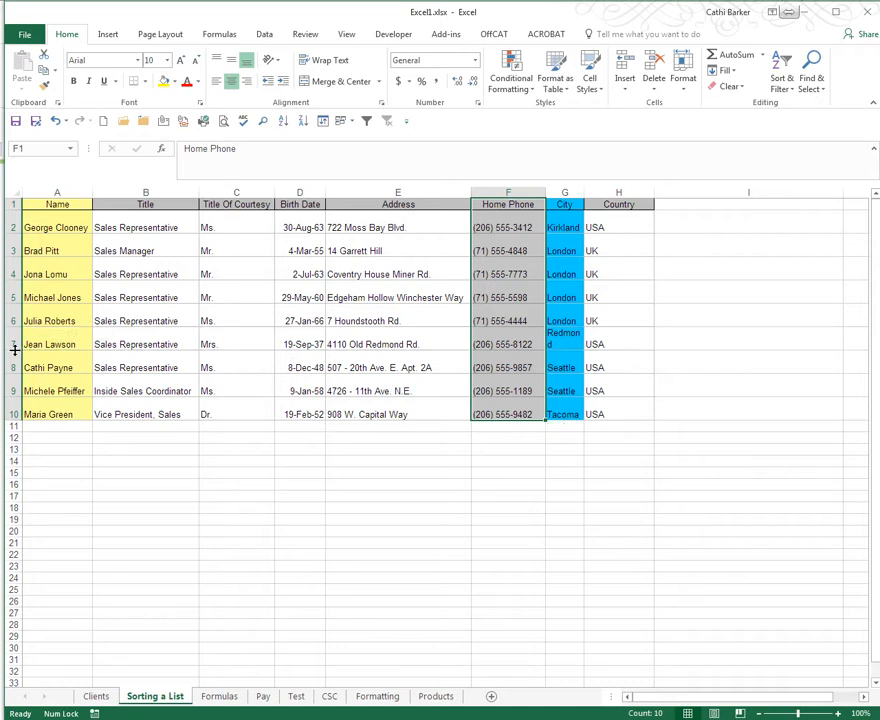
pyautogui.click(14, 349)
pyautogui.click(210, 438)
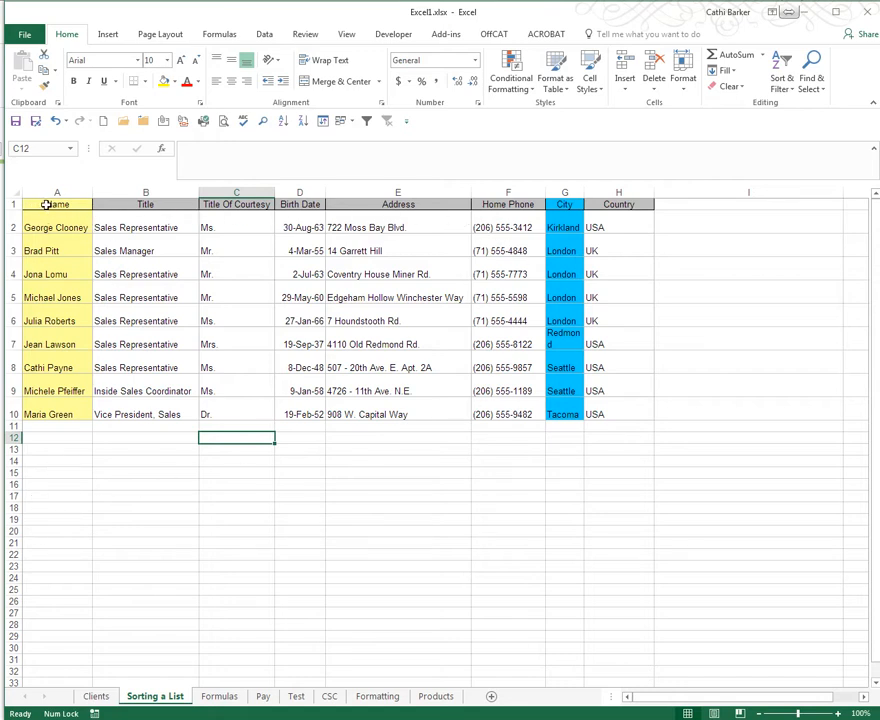
# - Copy the whole table A1:H10 to A12:H21, leaving one empty row below the original
pyautogui.moveTo(46, 204); pyautogui.dragTo(621, 413)
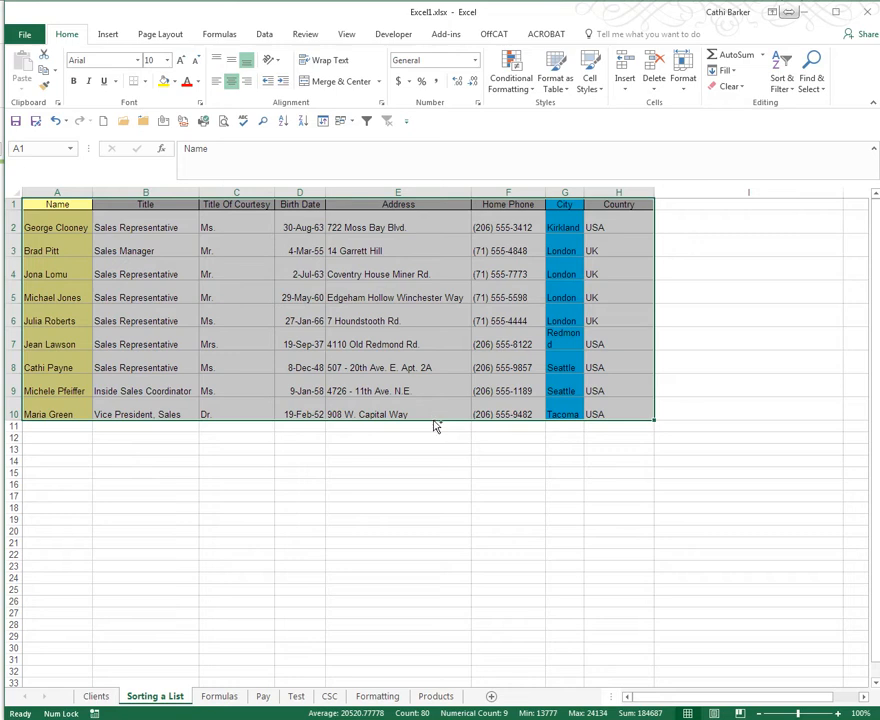
pyautogui.hotkey('ctrl', 'q')
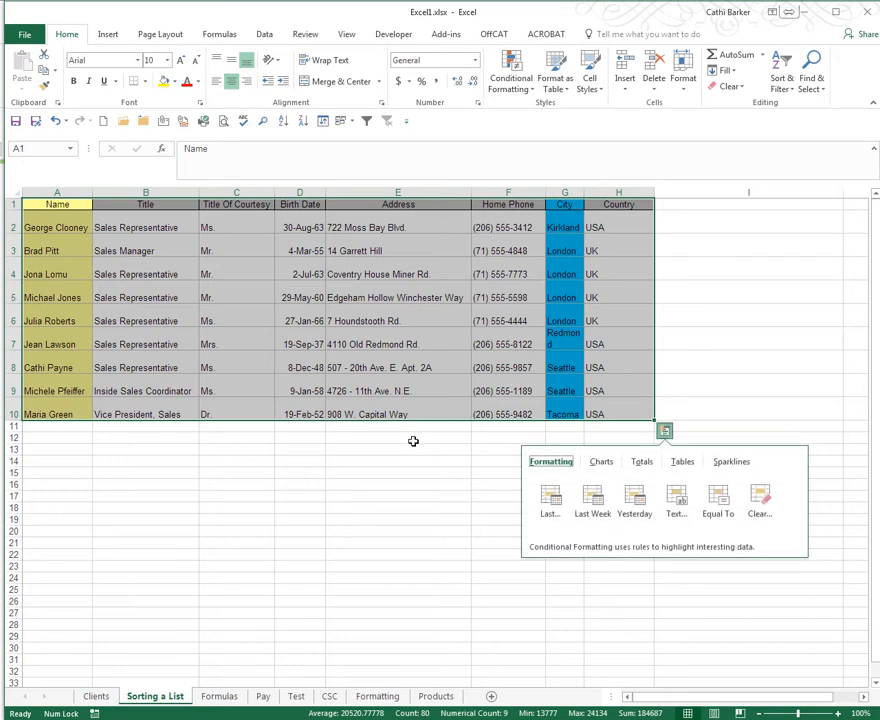
pyautogui.click(421, 424)
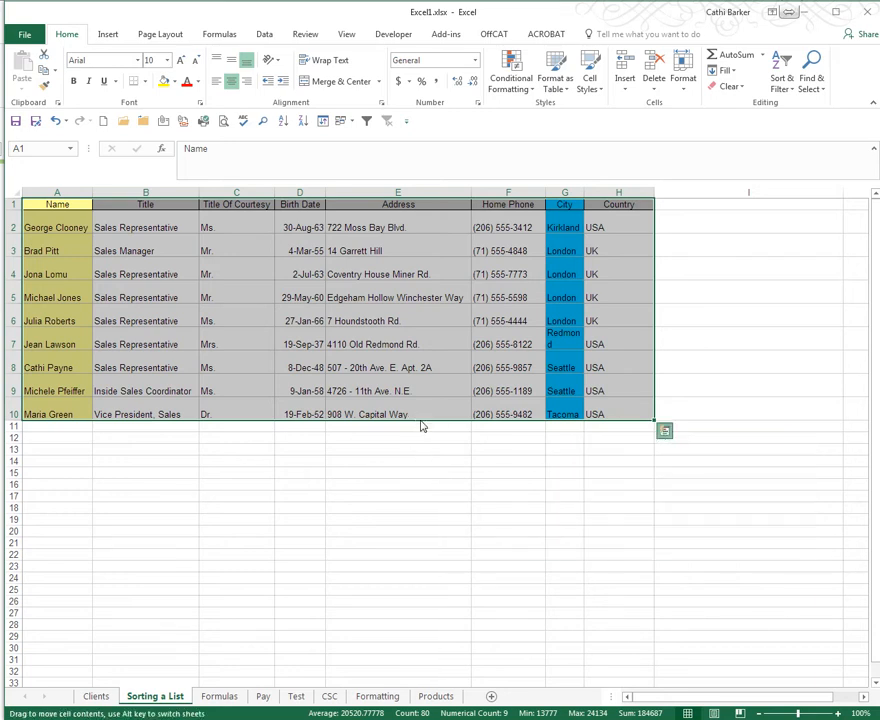
pyautogui.press('ctrl')
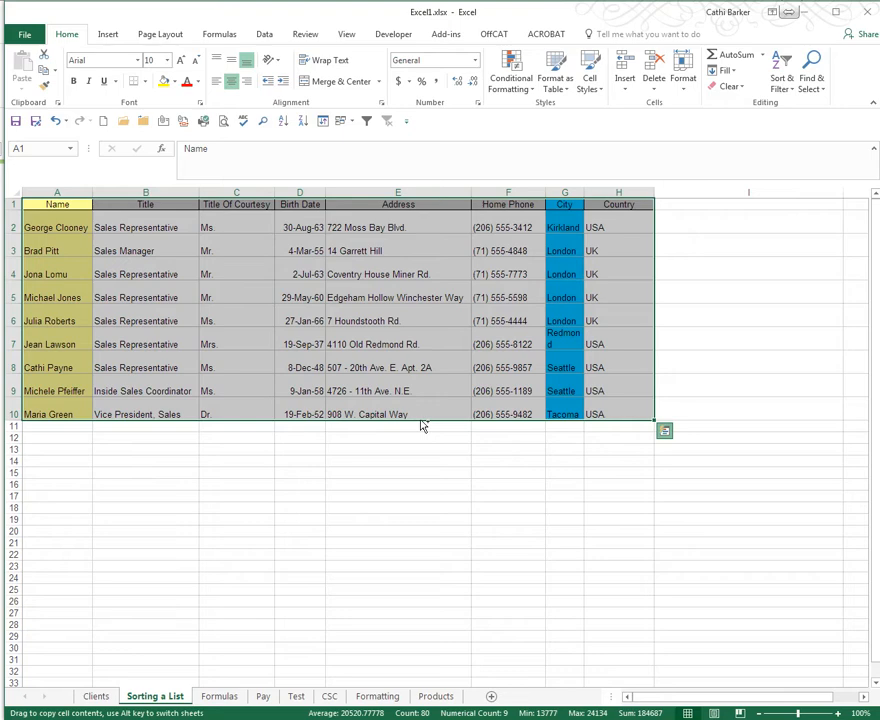
pyautogui.moveTo(421, 424); pyautogui.dragTo(397, 545)
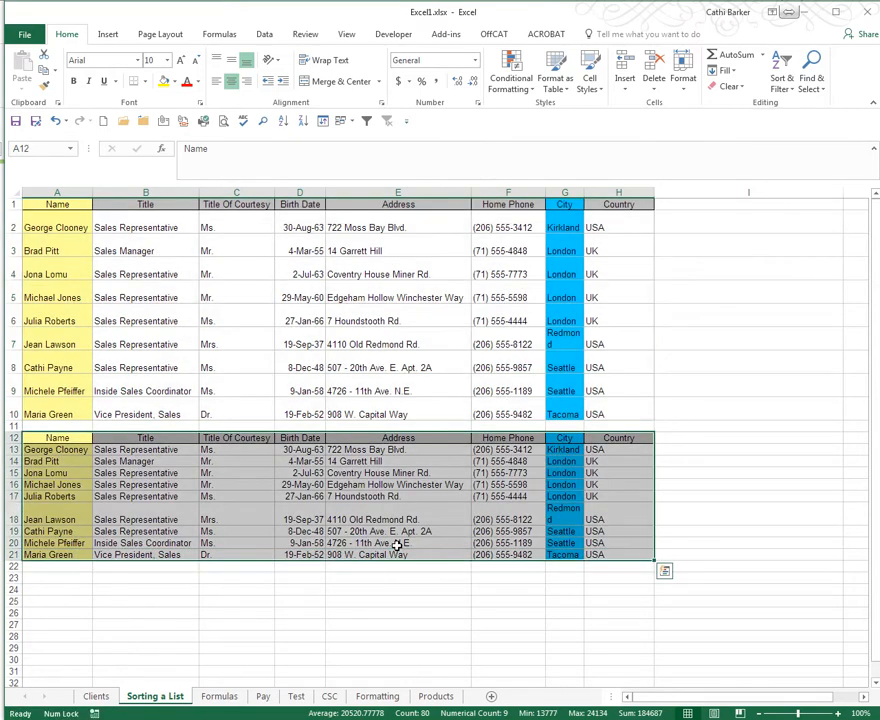
pyautogui.hotkey('ctrl', 'q')
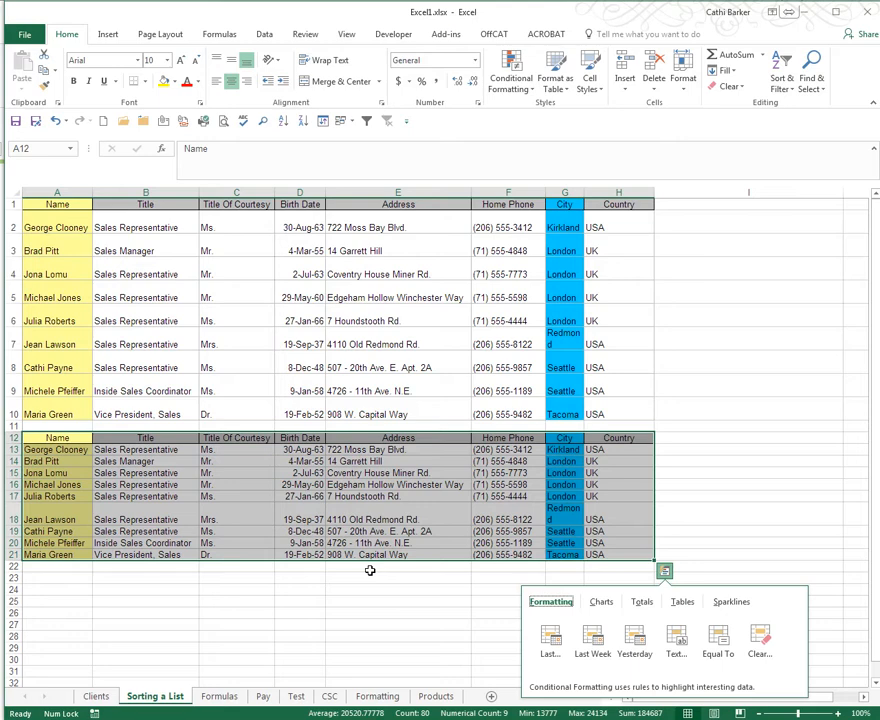
pyautogui.click(369, 570)
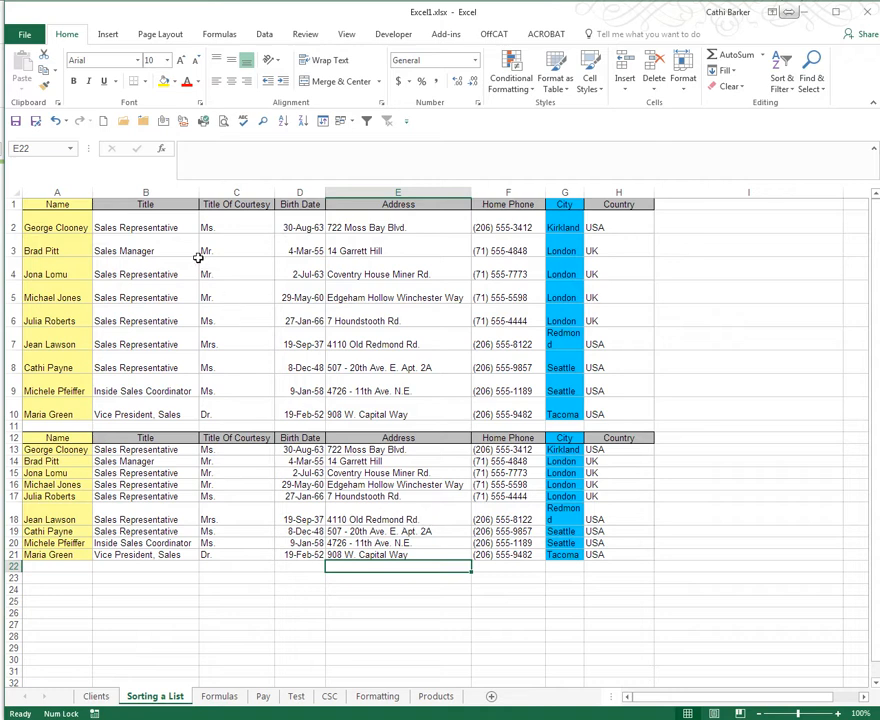
# - Widen all columns of the sheet equally until each address fits on one line, and autofit all row heights
pyautogui.click(13, 192)
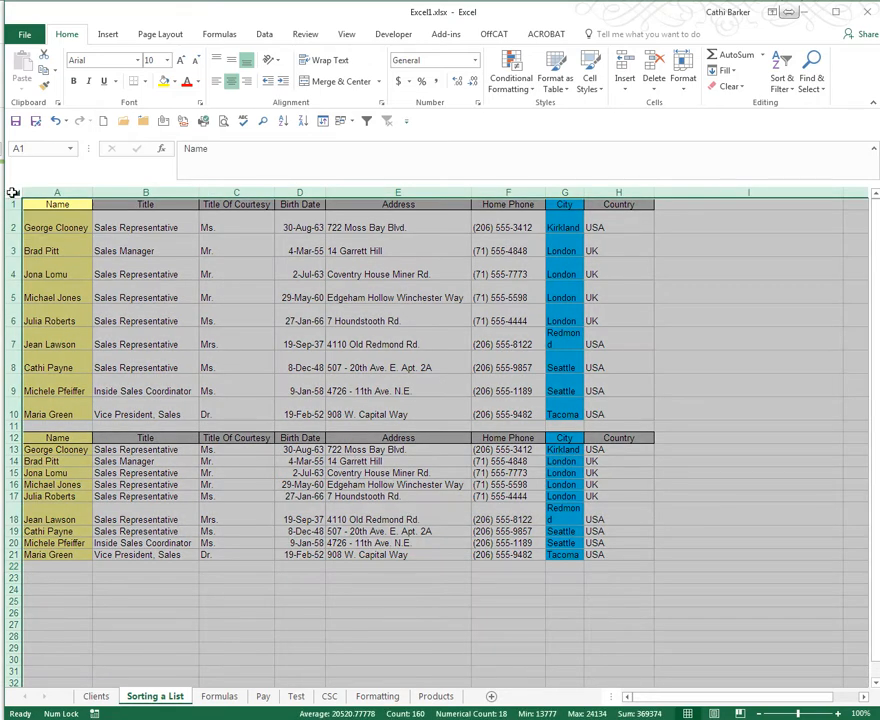
pyautogui.moveTo(92, 192); pyautogui.dragTo(153, 193)
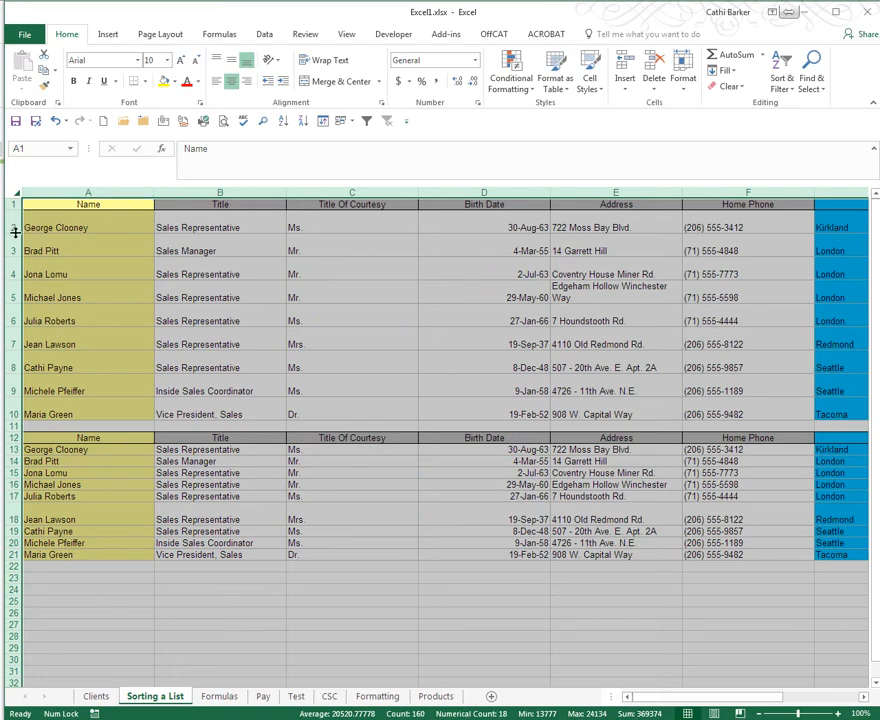
pyautogui.moveTo(14, 236); pyautogui.dragTo(14, 230)
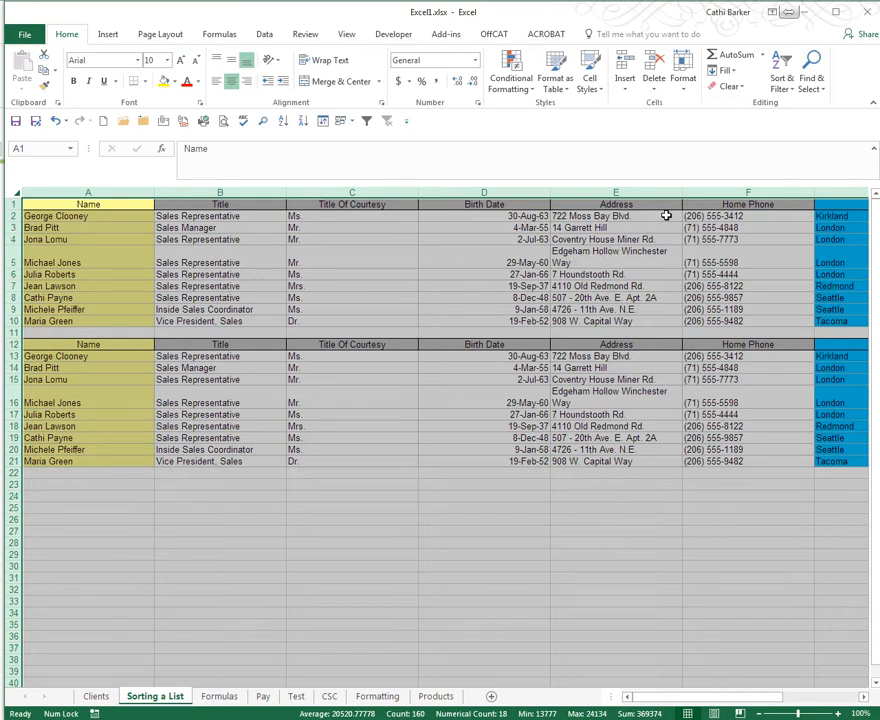
pyautogui.moveTo(683, 191); pyautogui.dragTo(721, 192)
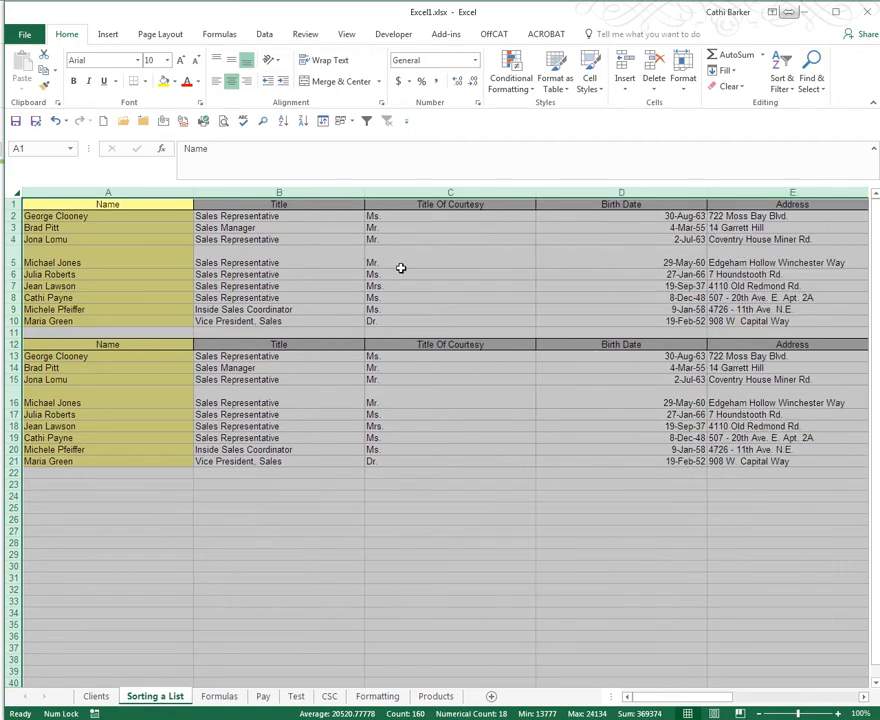
pyautogui.doubleClick(13, 267)
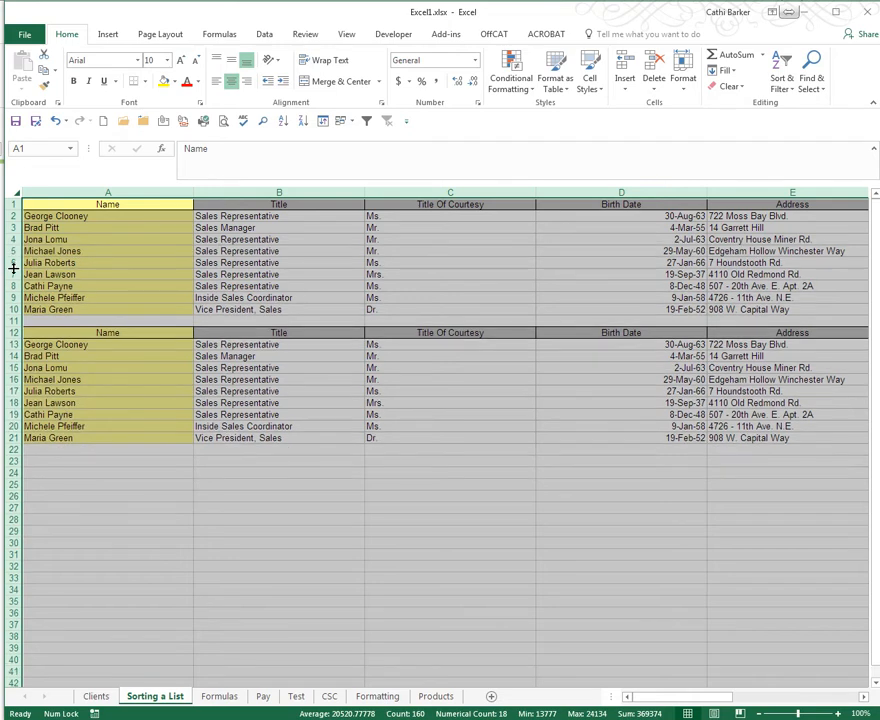
# - Autofit all column widths to their contents and move the color scheme performance dialog off the worksheet
pyautogui.doubleClick(195, 191)
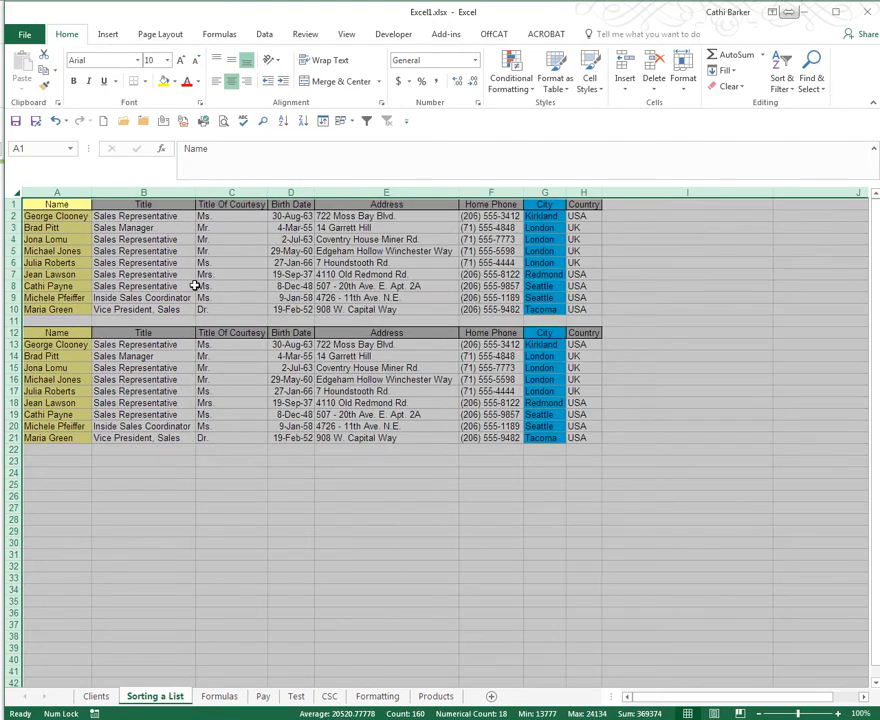
pyautogui.click(163, 370)
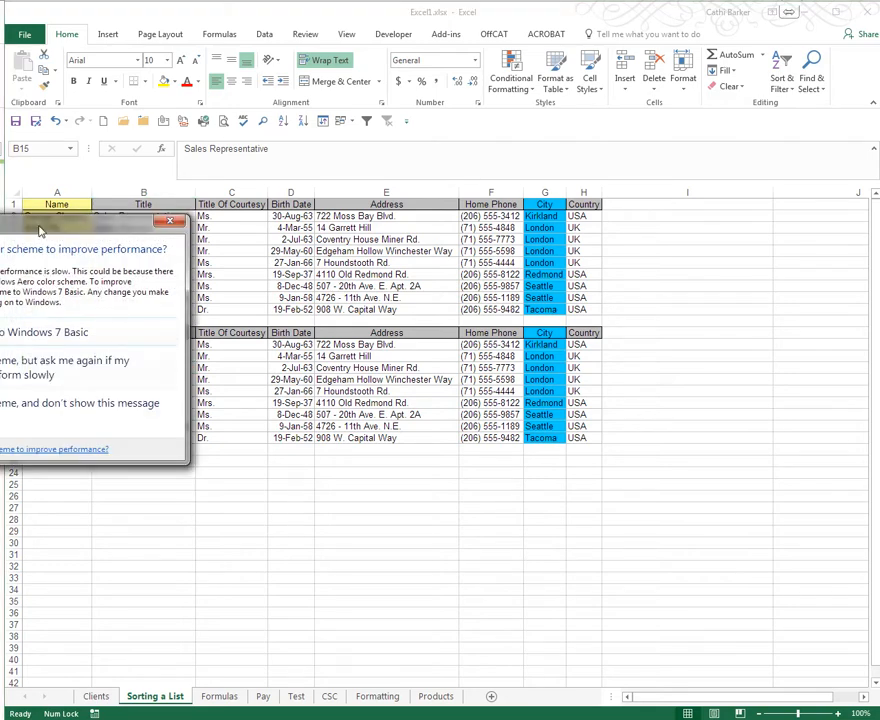
pyautogui.moveTo(38, 227); pyautogui.dragTo(0, 232)
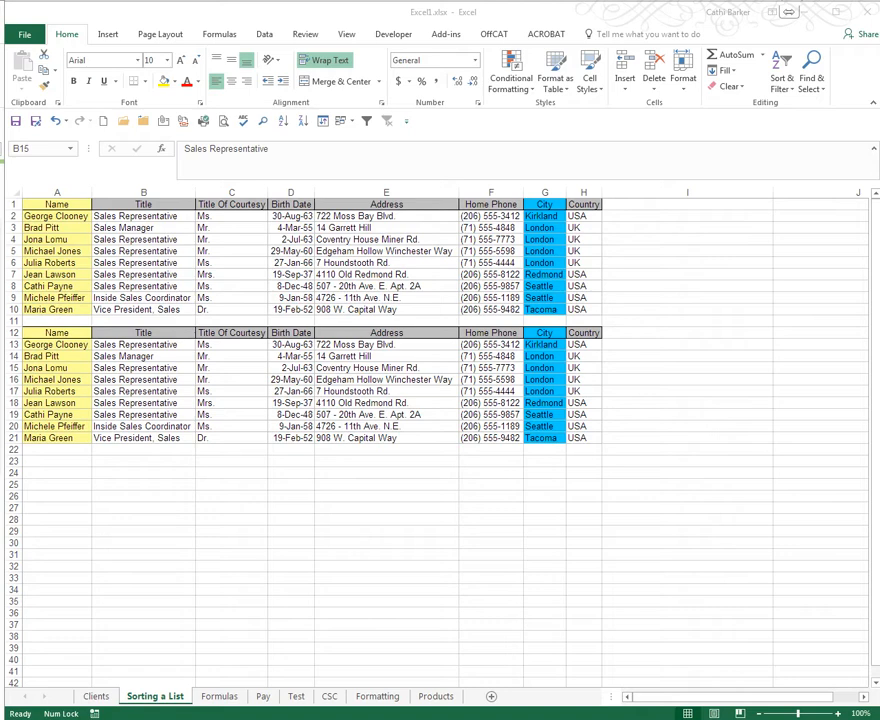
pyautogui.click(228, 484)
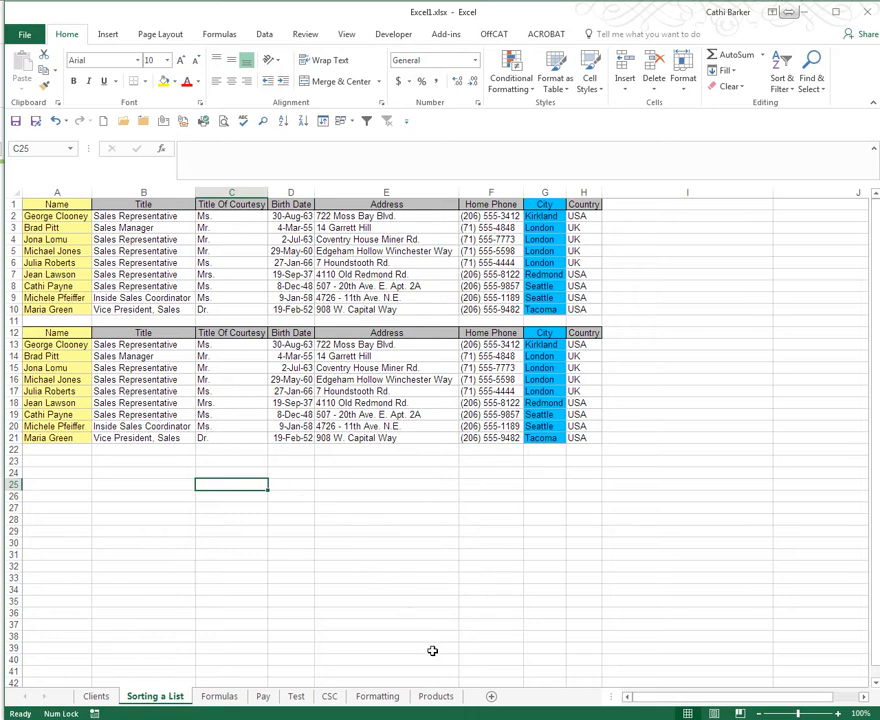
# - Add a new worksheet after Sorting a List and name it Extra Data
pyautogui.click(490, 699)
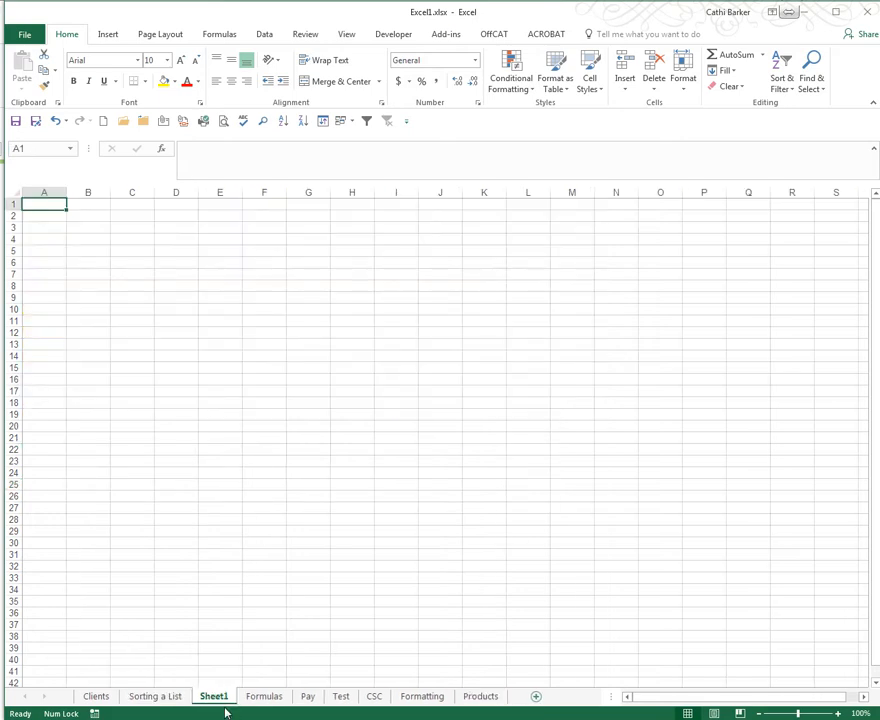
pyautogui.moveTo(222, 699); pyautogui.dragTo(268, 704)
pyautogui.write('E')
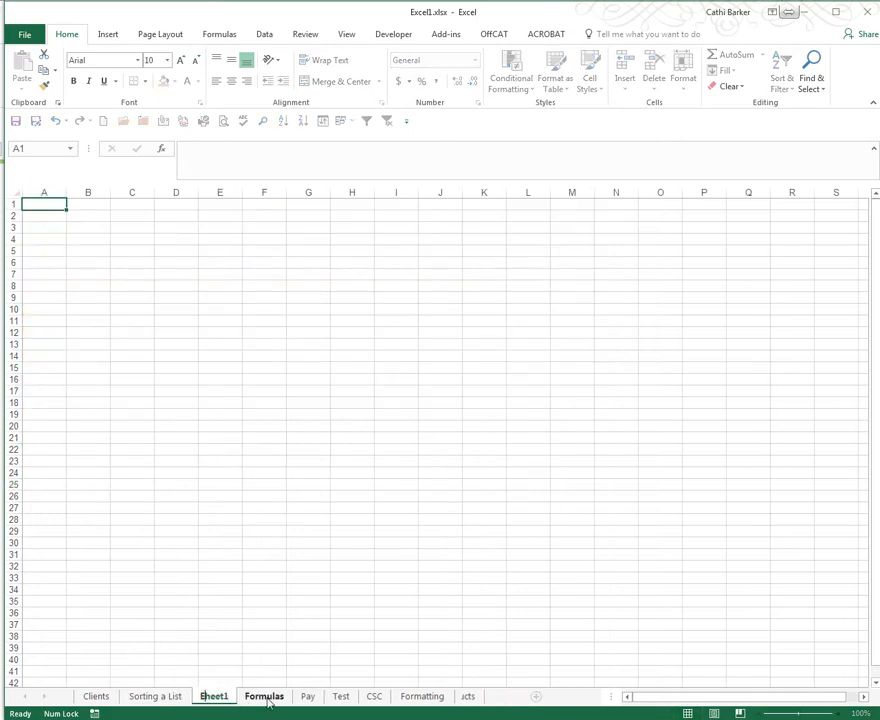
pyautogui.write('xtra Data')
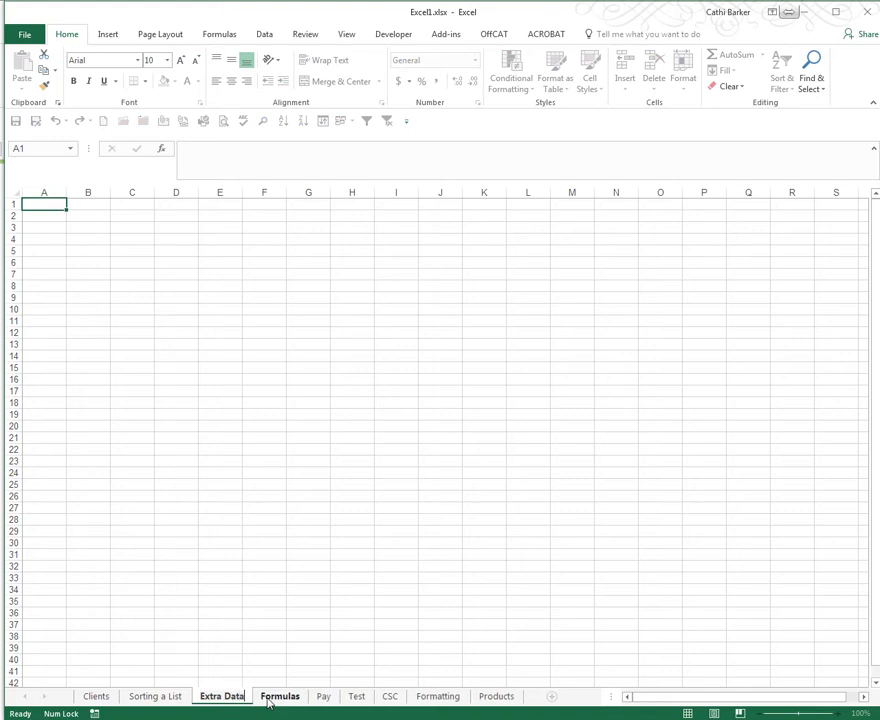
pyautogui.press('Return')
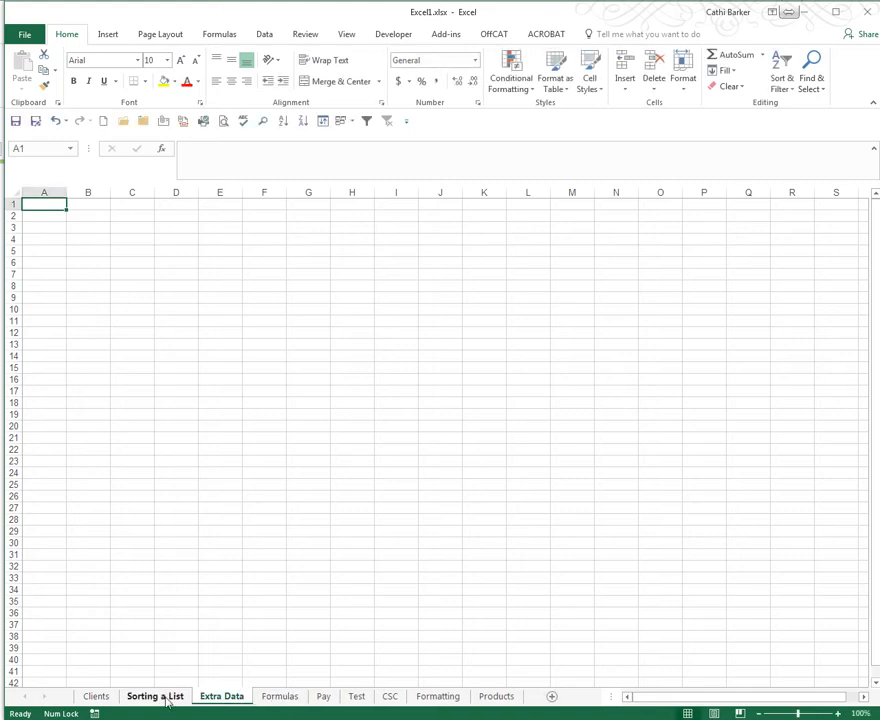
# - Move the duplicate table A12:H21 from Sorting a List to cell B2 of Extra Data, and check the source sheet
pyautogui.click(172, 699)
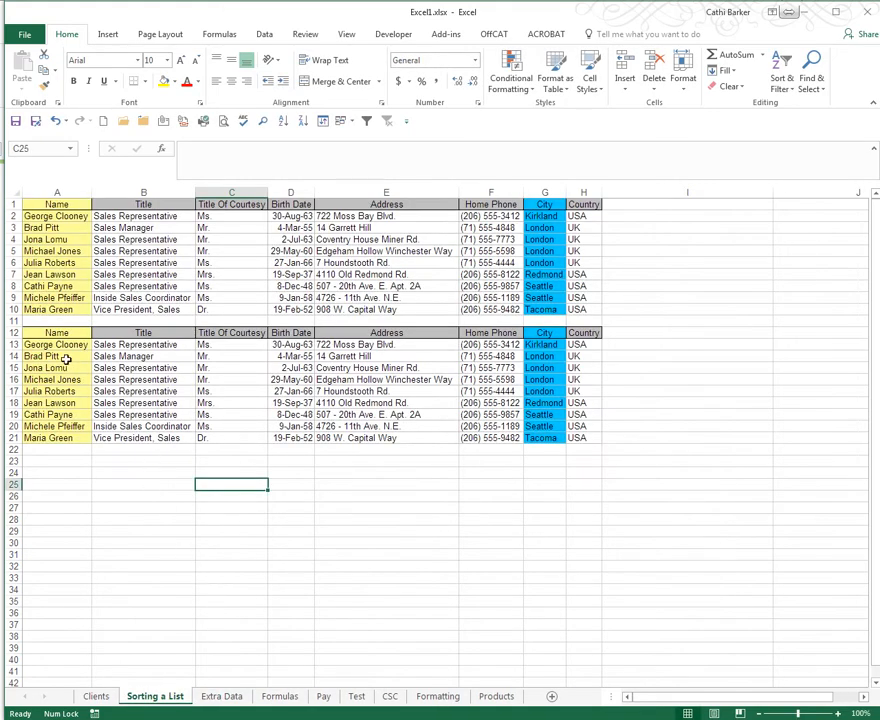
pyautogui.click(91, 332)
pyautogui.moveTo(91, 332); pyautogui.dragTo(576, 437)
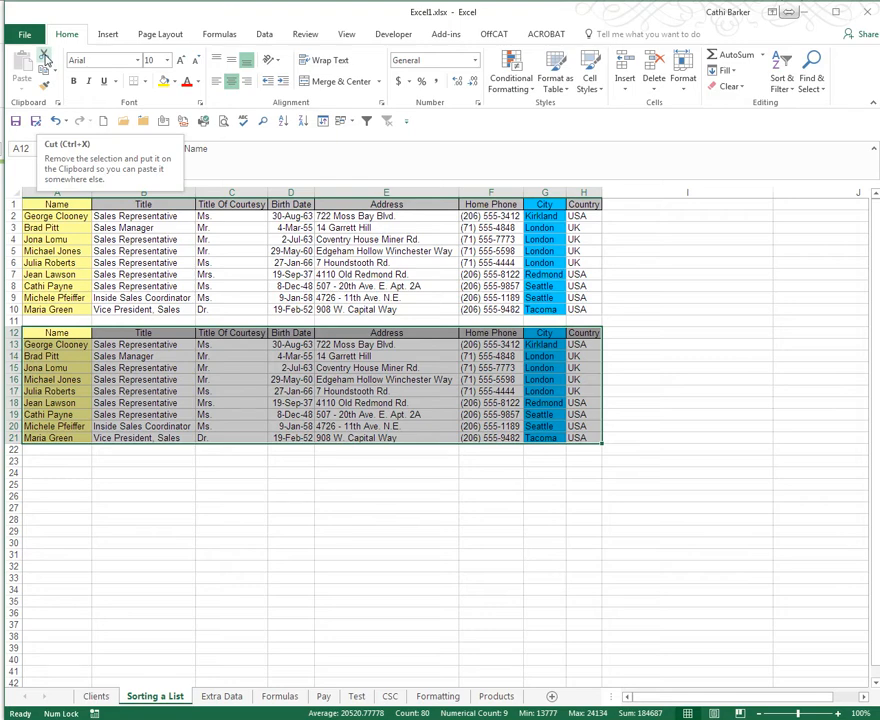
pyautogui.rightClick(113, 367)
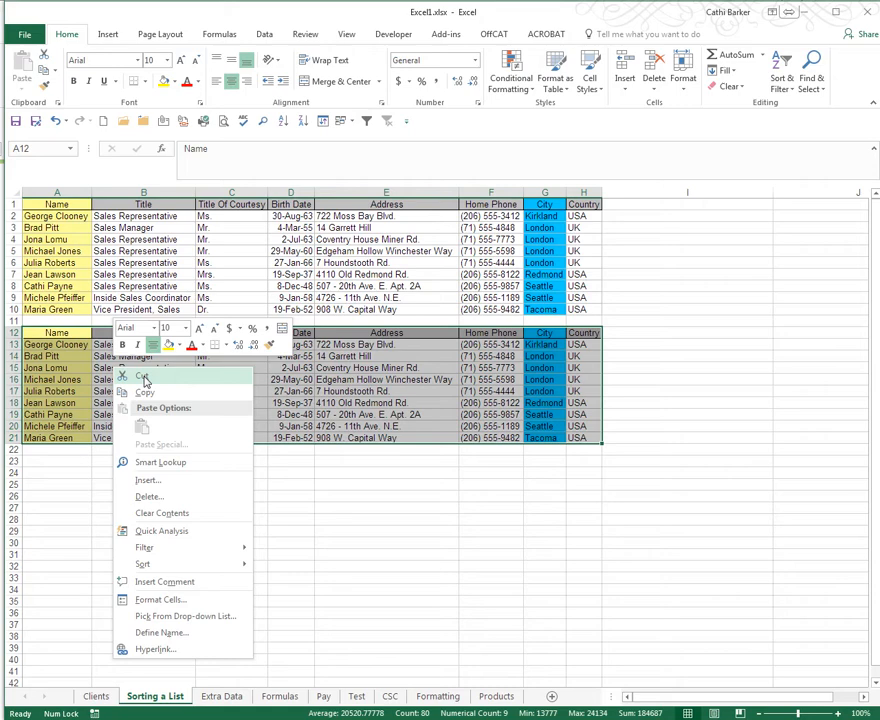
pyautogui.click(145, 378)
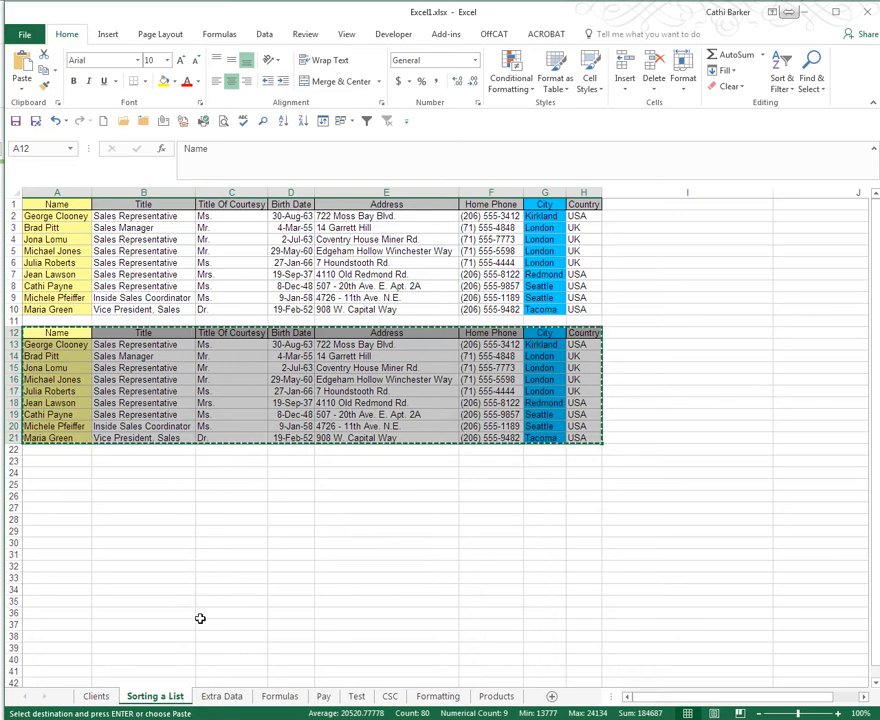
pyautogui.click(222, 697)
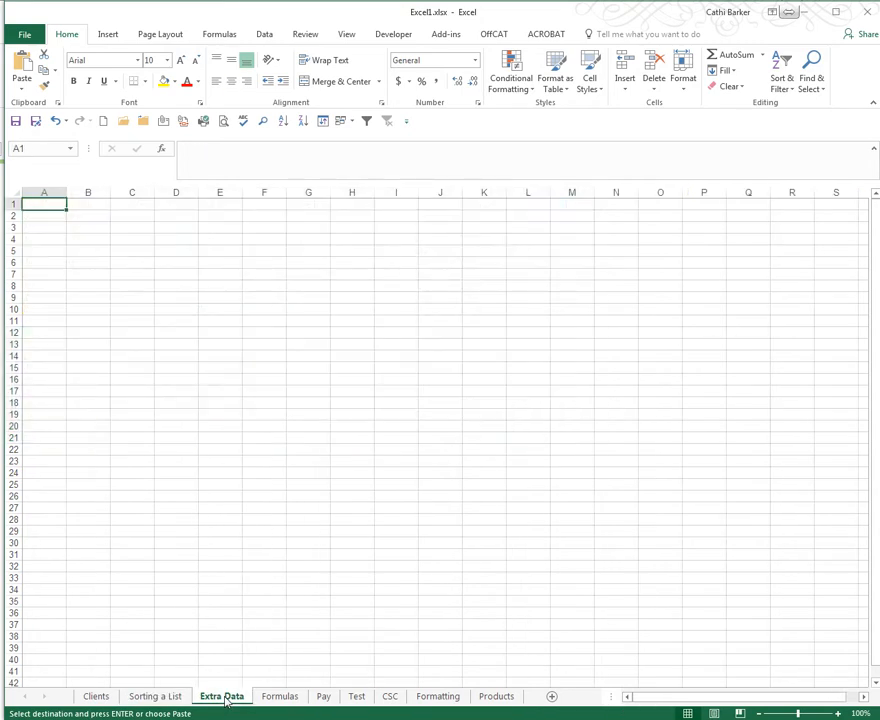
pyautogui.click(92, 216)
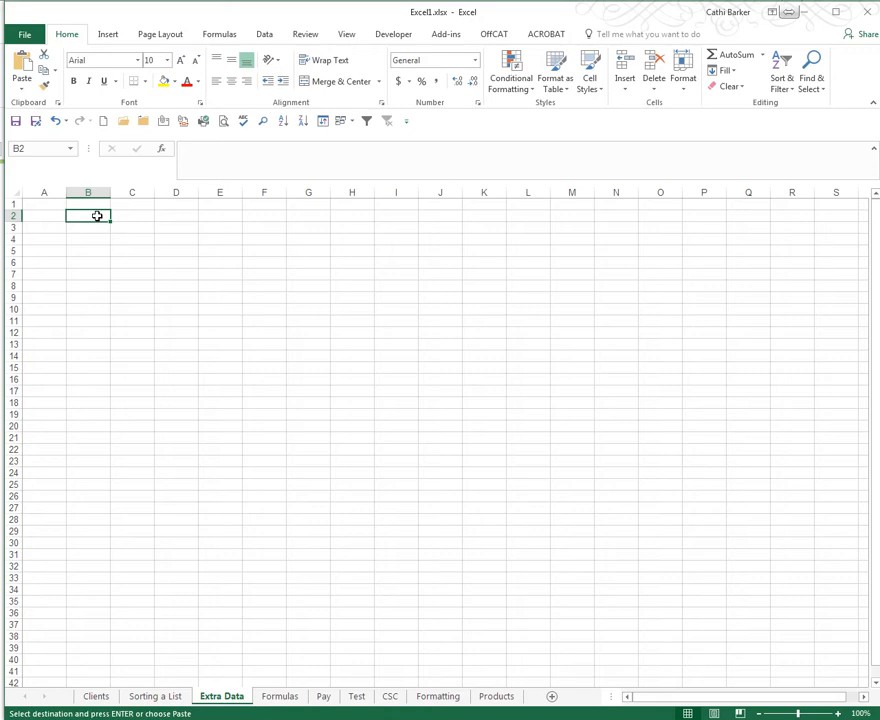
pyautogui.hotkey('ctrl', 'v')
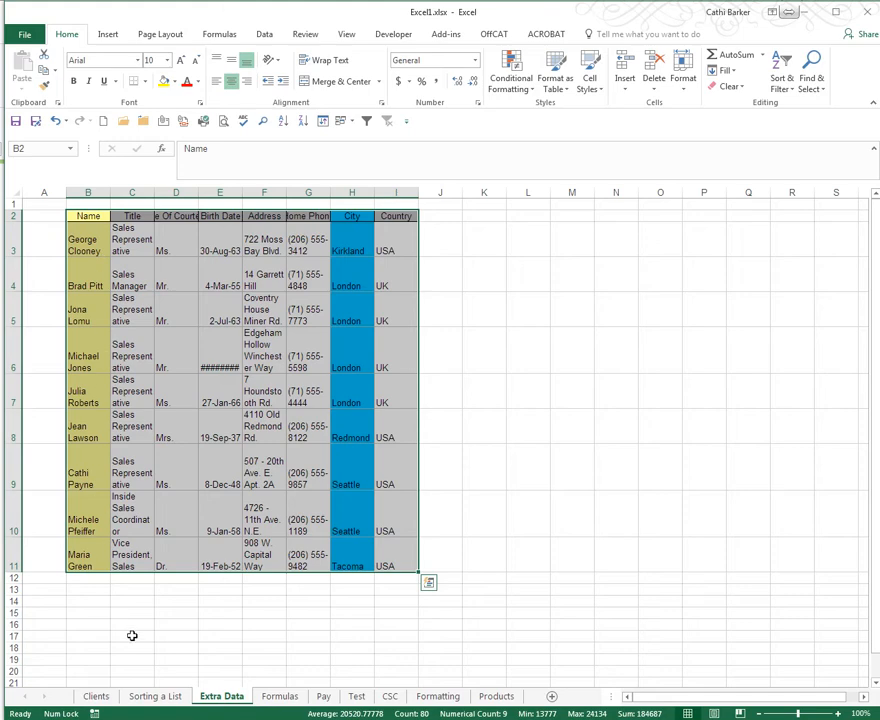
pyautogui.click(170, 698)
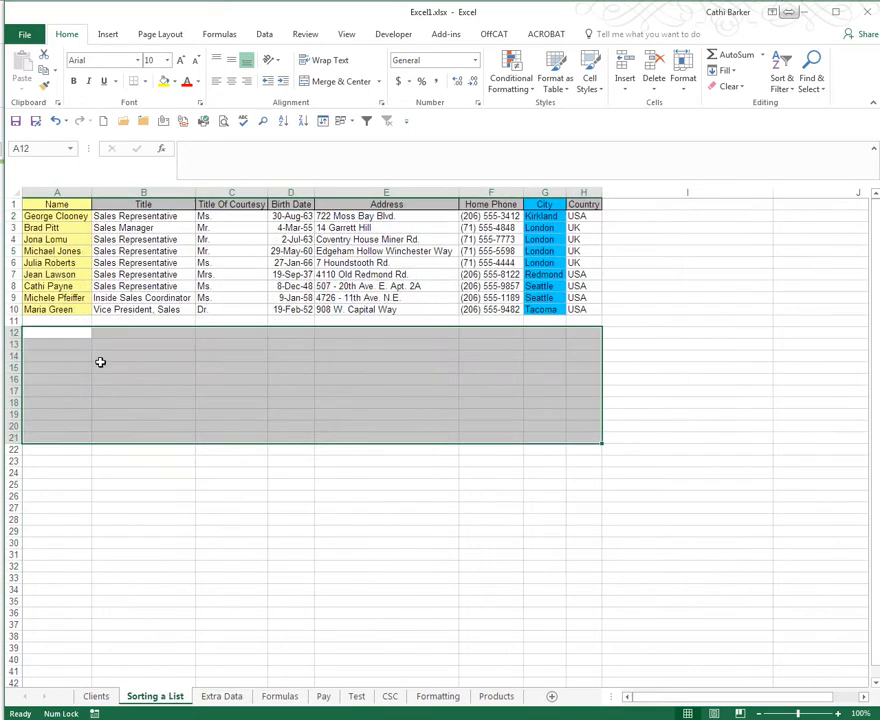
pyautogui.click(226, 698)
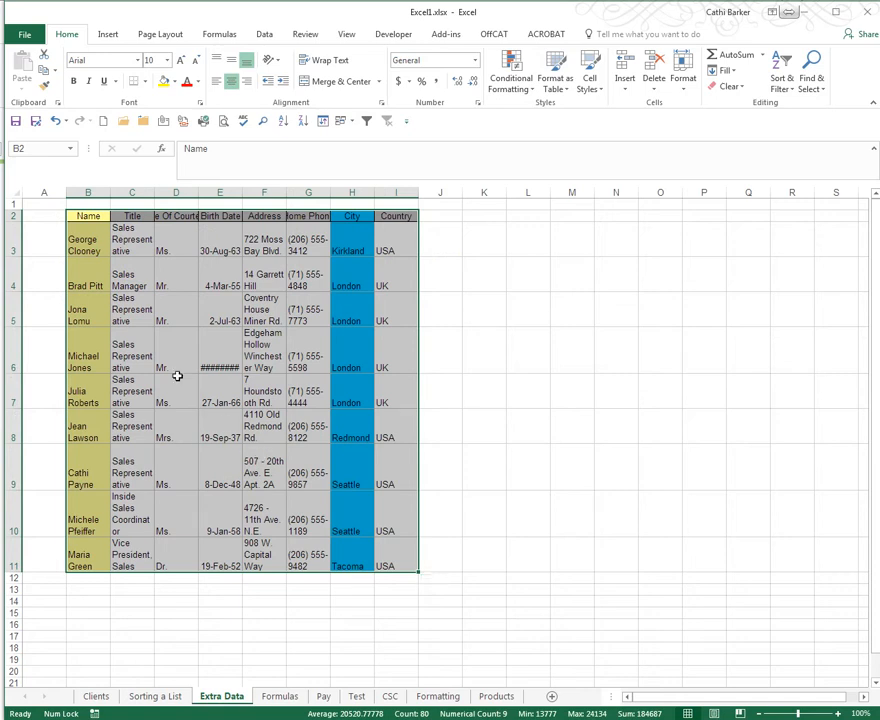
# - Widen all columns of Extra Data equally until the names and titles fit on one line, and autofit all row heights
pyautogui.click(17, 191)
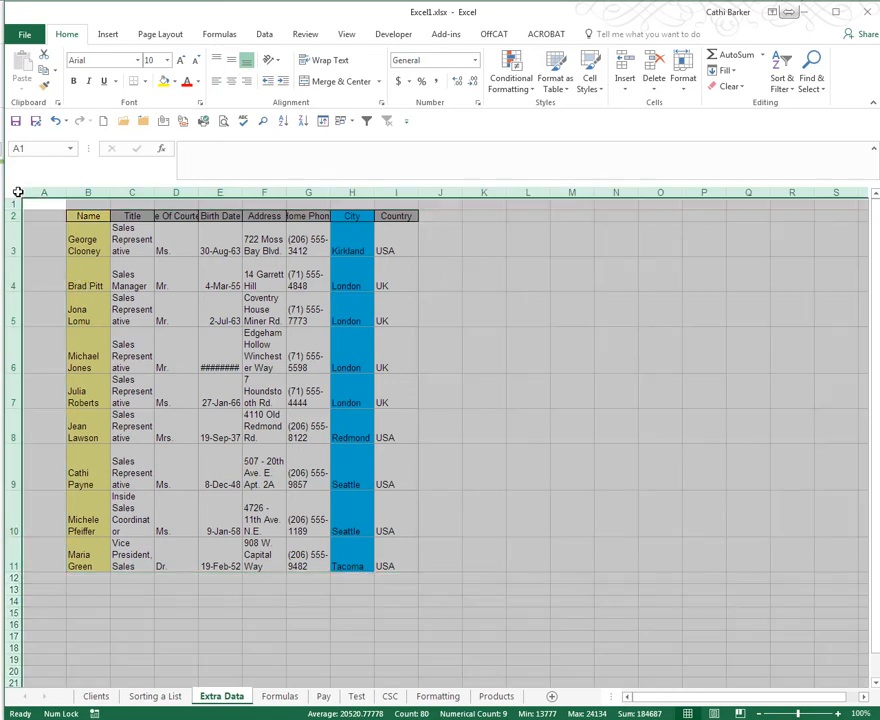
pyautogui.moveTo(108, 192); pyautogui.dragTo(354, 186)
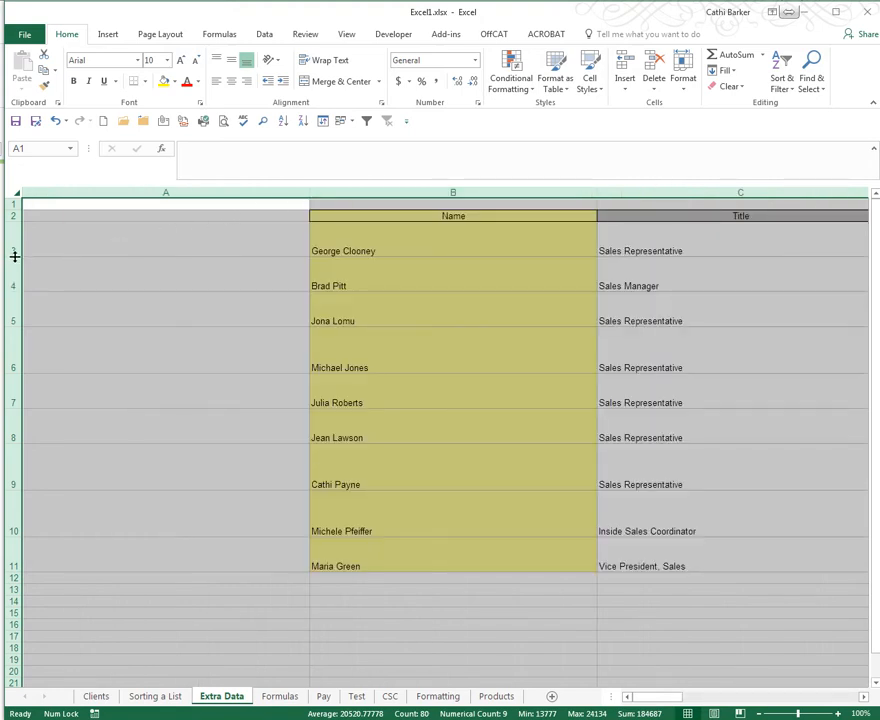
pyautogui.doubleClick(14, 288)
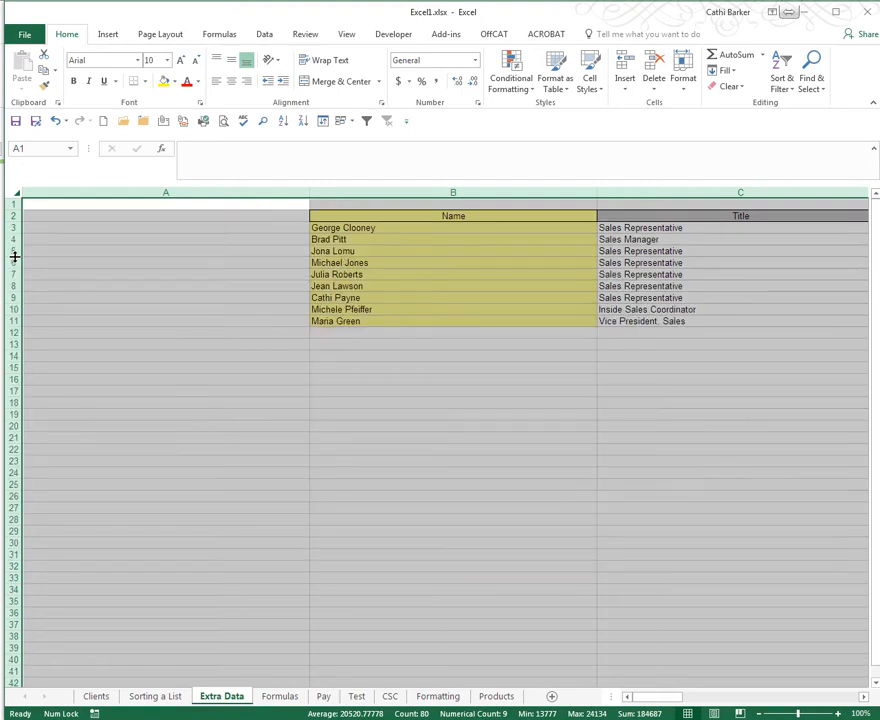
# - Autofit the table's column widths to their contents and narrow the empty column A to a slim margin
pyautogui.doubleClick(307, 191)
pyautogui.moveTo(307, 191); pyautogui.dragTo(231, 201)
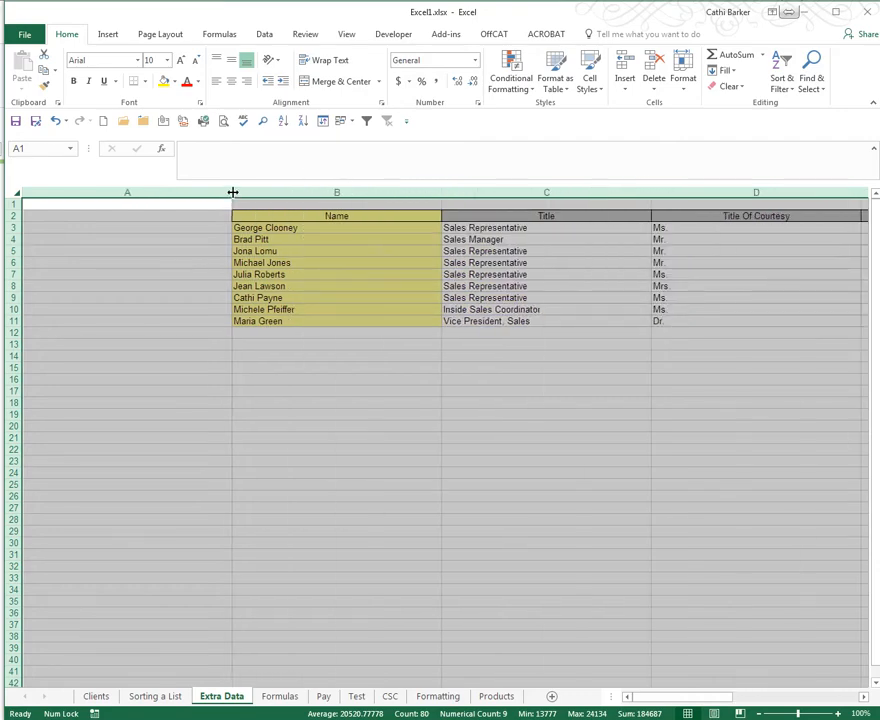
pyautogui.doubleClick(232, 191)
pyautogui.click(222, 222)
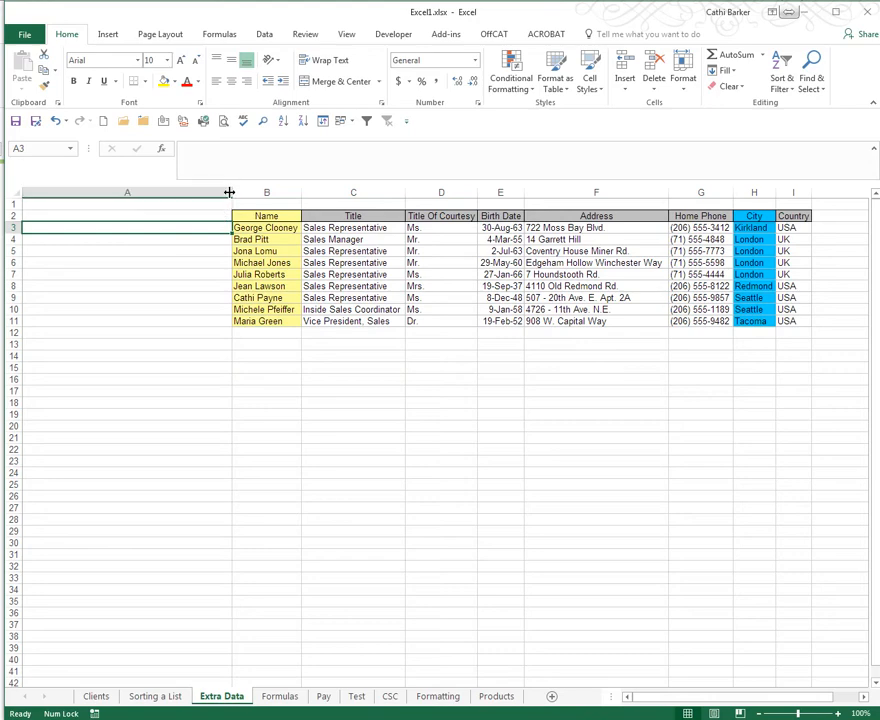
pyautogui.moveTo(229, 192); pyautogui.dragTo(55, 202)
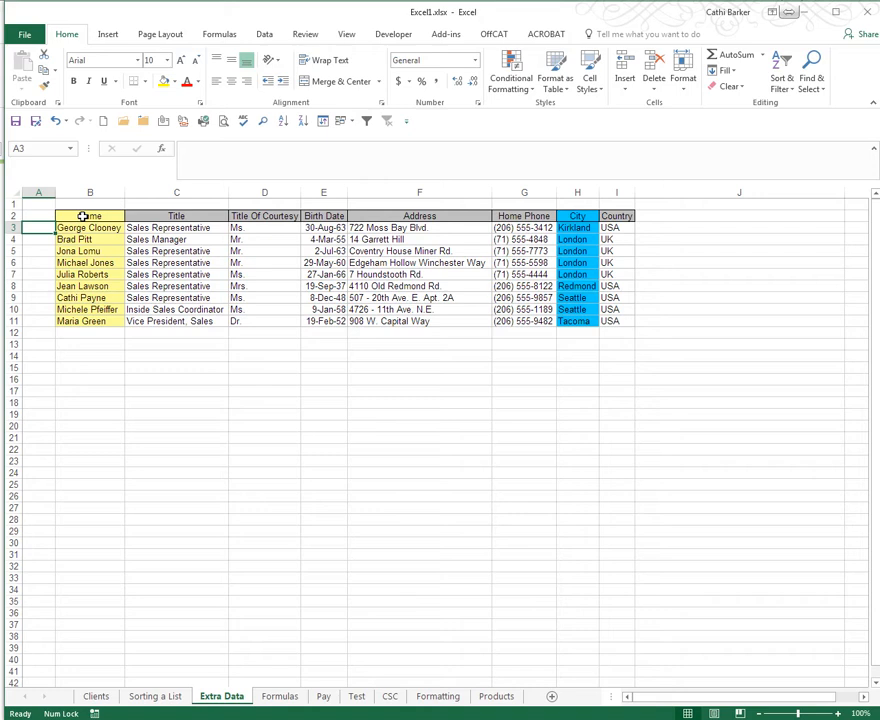
# - Copy the table B2:I11 to B13, B24 and B35, leaving one empty row between copies, and end copy mode
pyautogui.moveTo(84, 216); pyautogui.dragTo(615, 322)
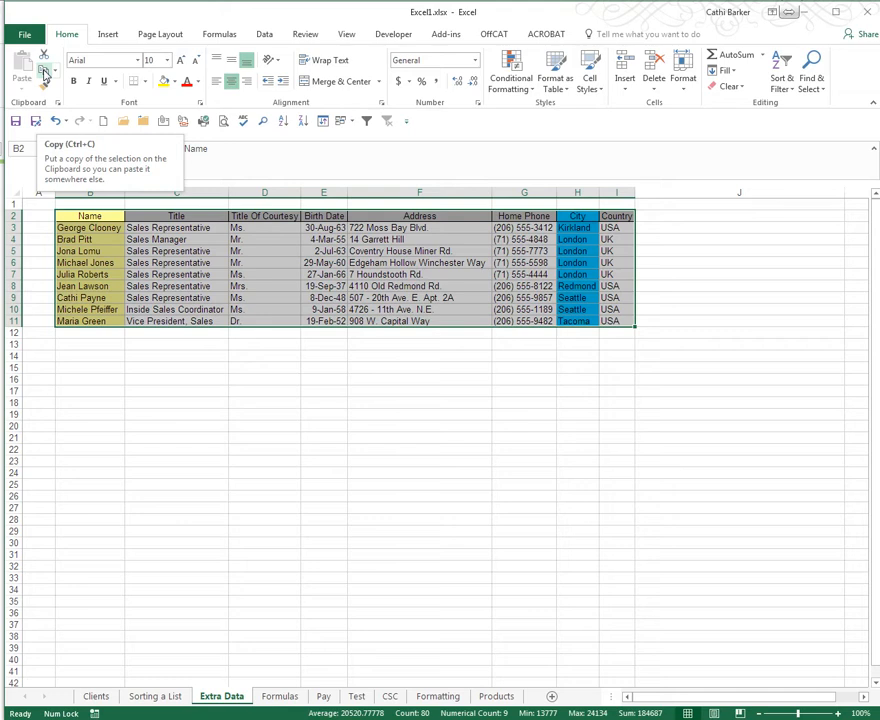
pyautogui.rightClick(95, 245)
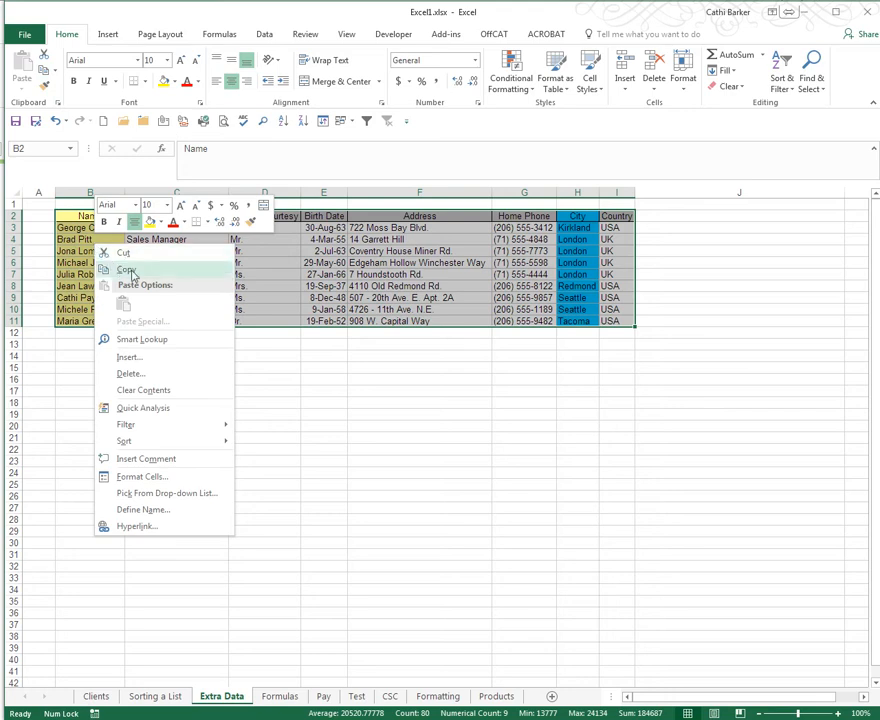
pyautogui.click(127, 270)
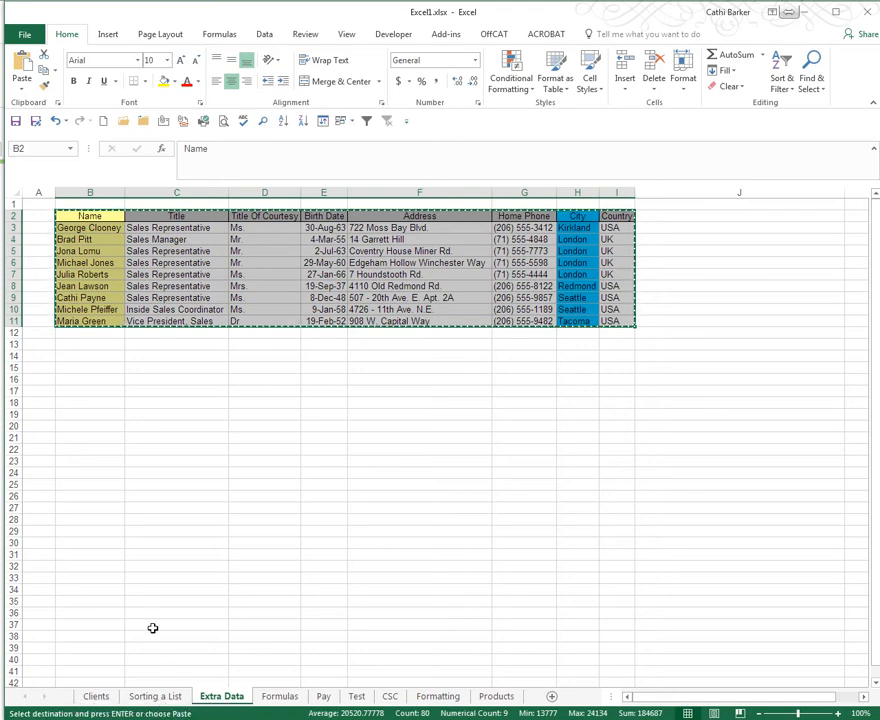
pyautogui.click(102, 344)
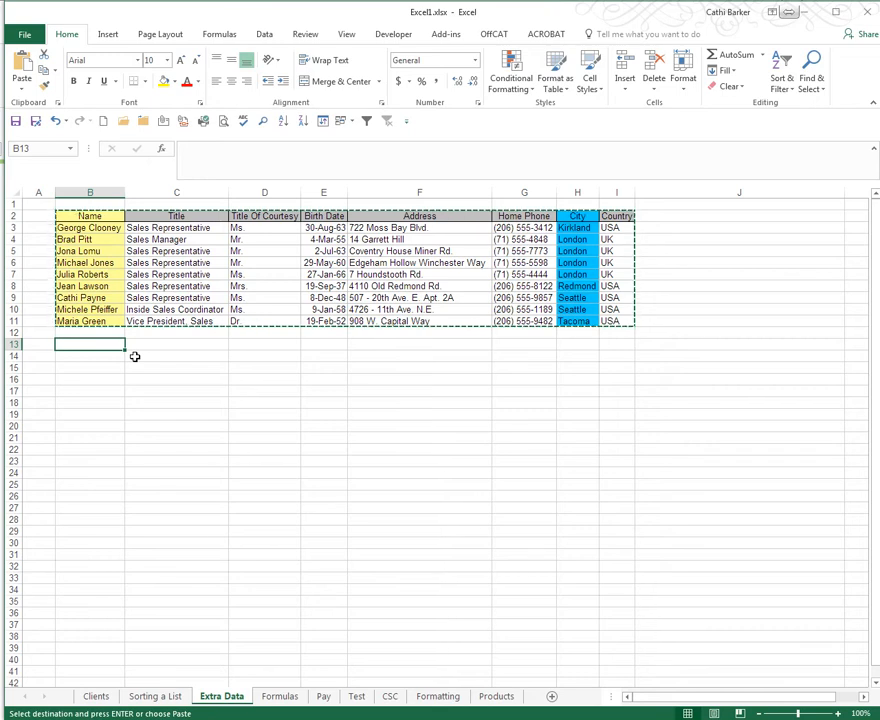
pyautogui.click(20, 62)
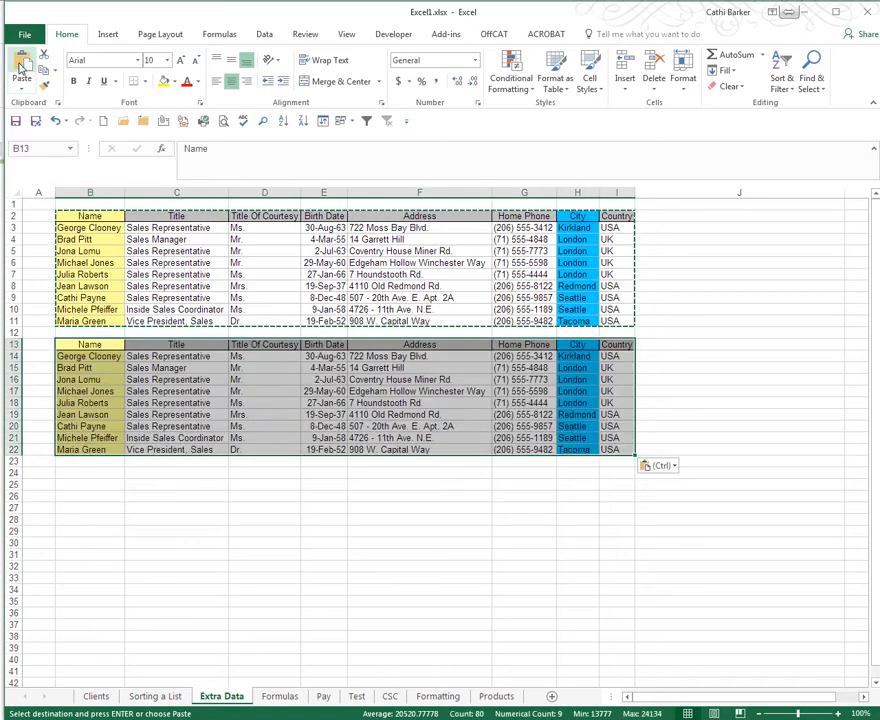
pyautogui.click(88, 473)
pyautogui.click(22, 61)
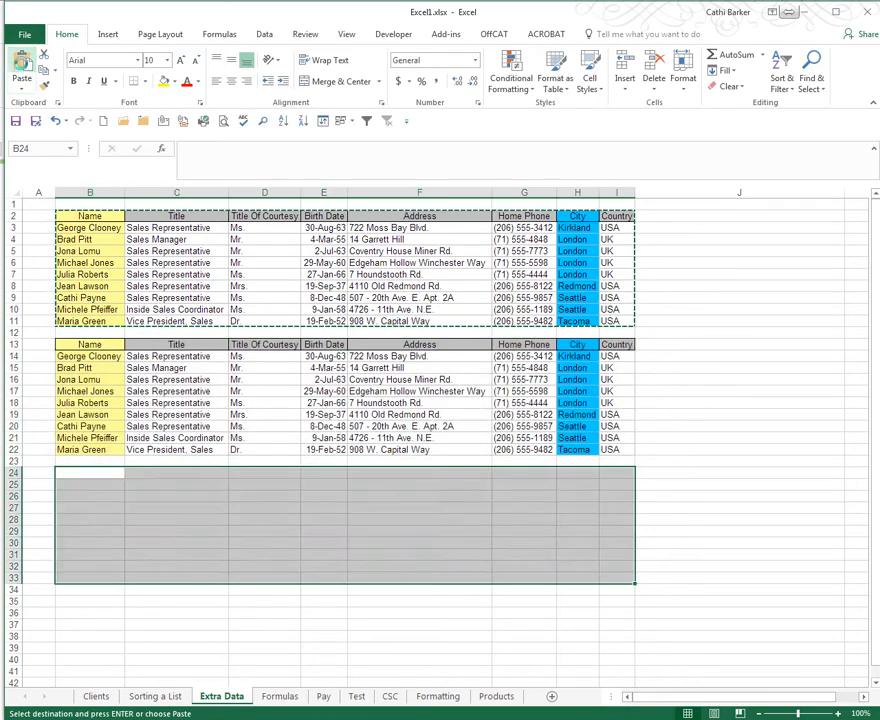
pyautogui.click(95, 601)
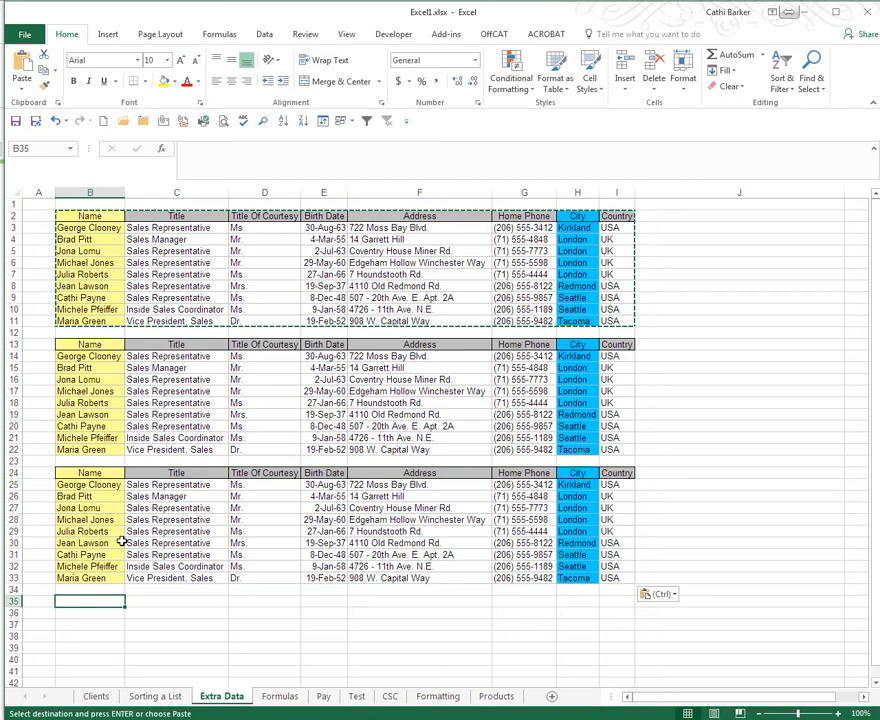
pyautogui.click(22, 66)
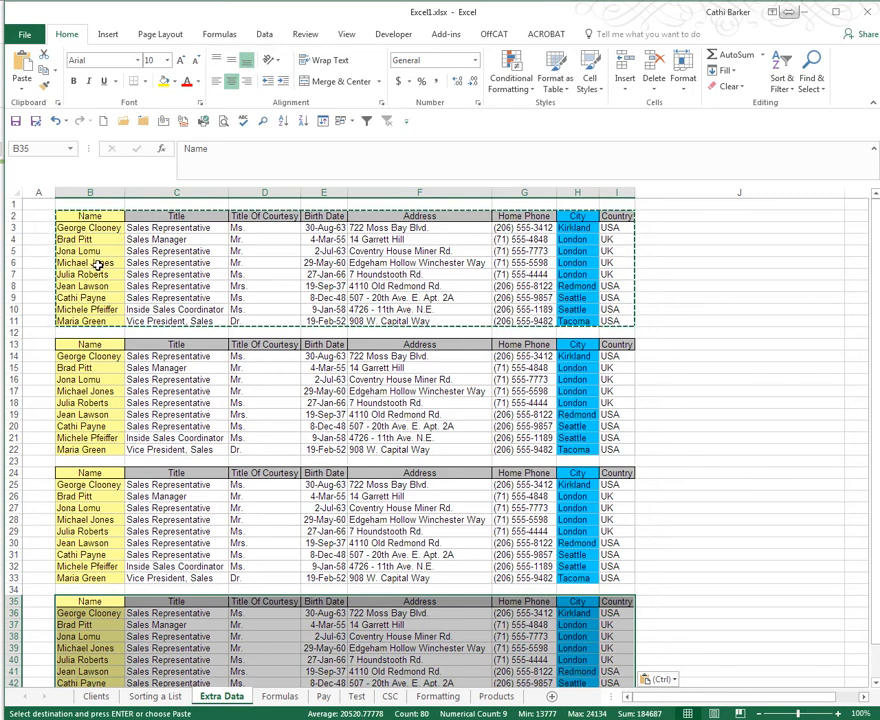
pyautogui.press('Escape')
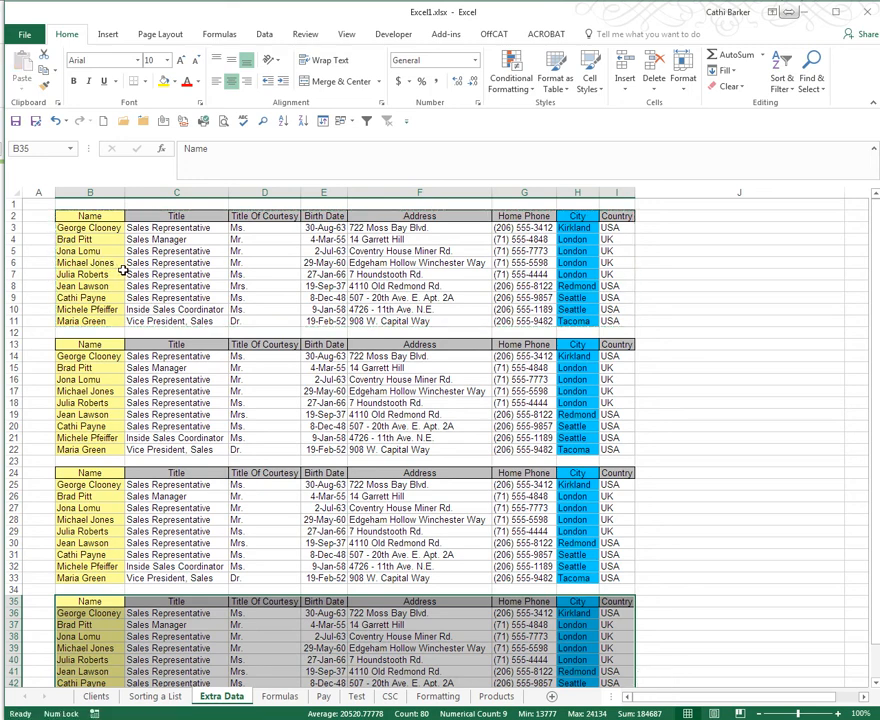
# - Insert an empty column before Firstname on the Clients sheet and widen it to about the Firstname column's width
pyautogui.click(96, 697)
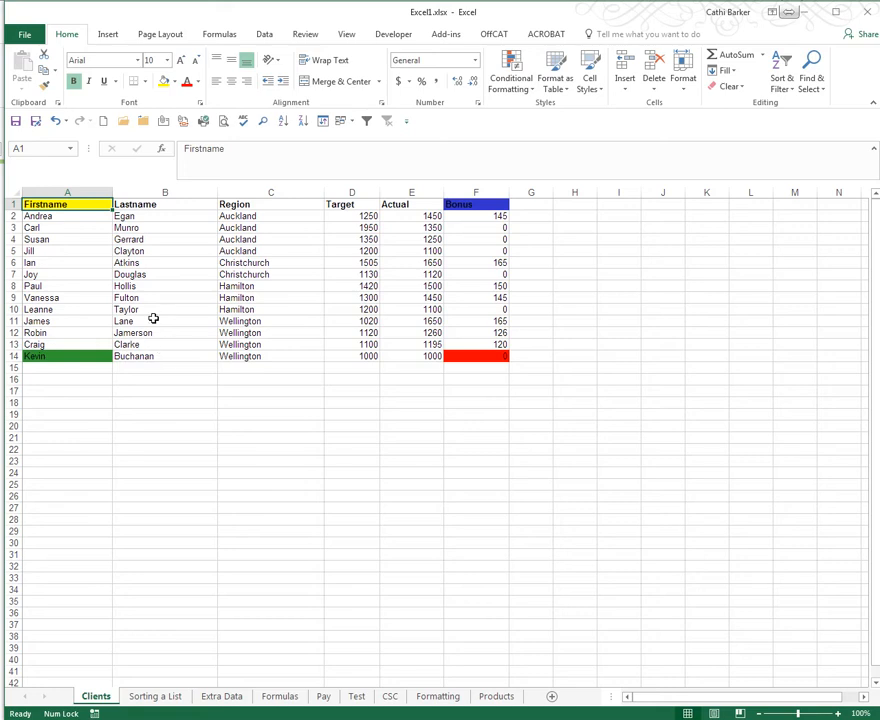
pyautogui.click(68, 192)
pyautogui.rightClick(68, 193)
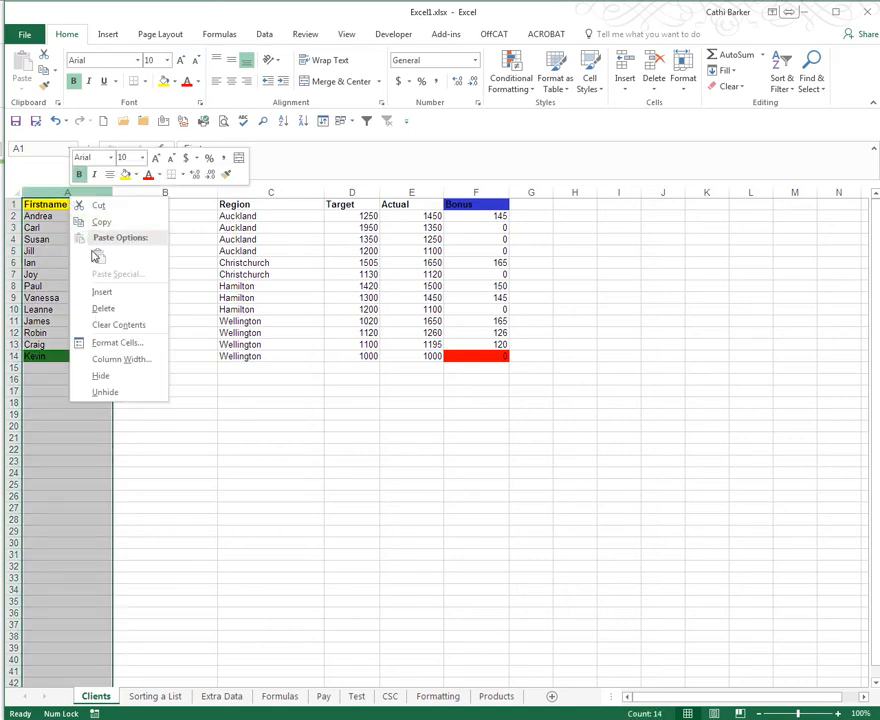
pyautogui.click(102, 293)
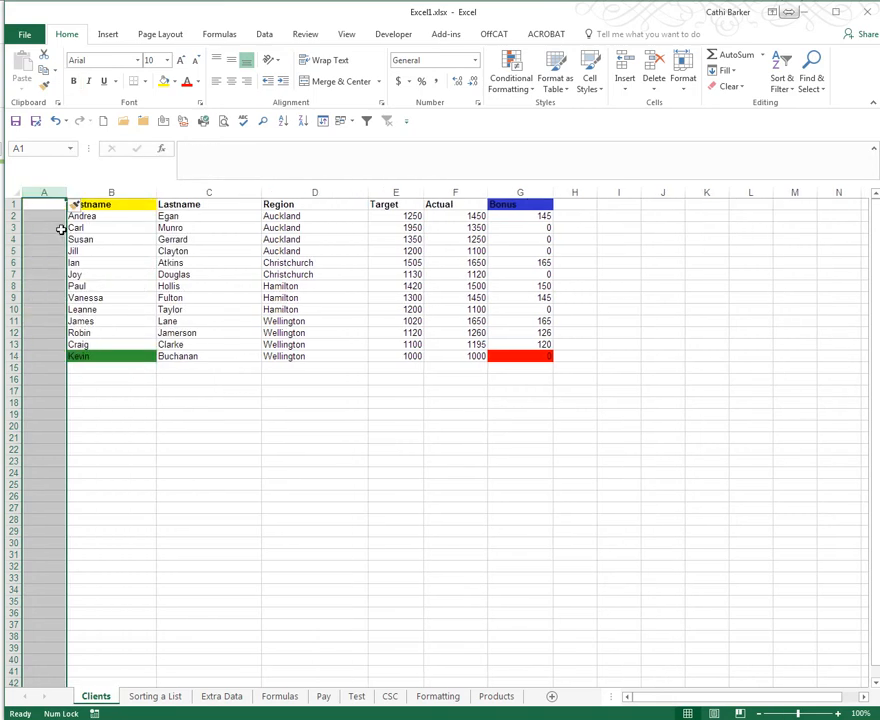
pyautogui.click(44, 202)
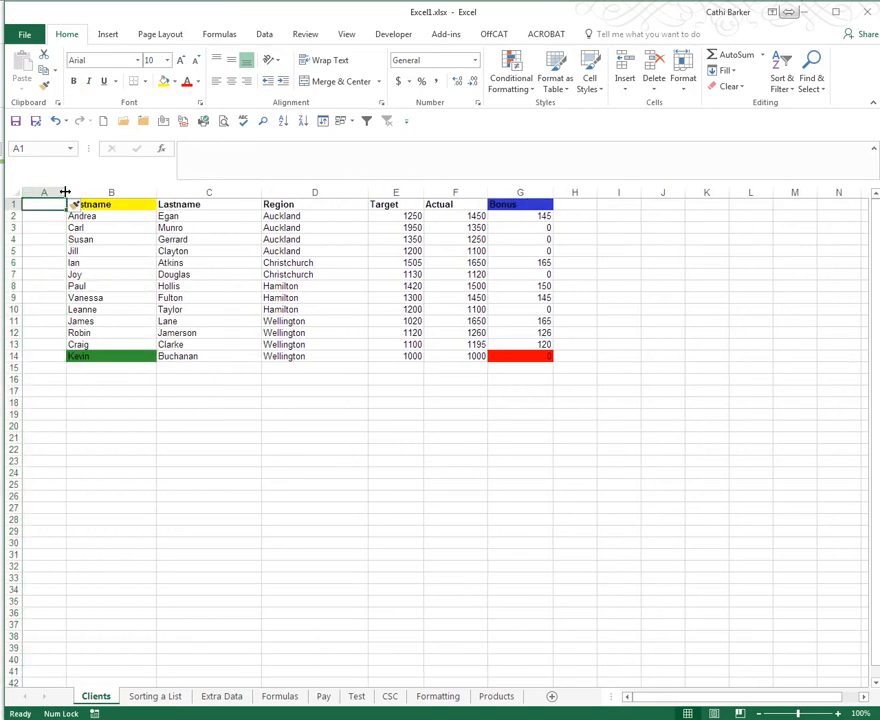
pyautogui.moveTo(66, 192); pyautogui.dragTo(112, 190)
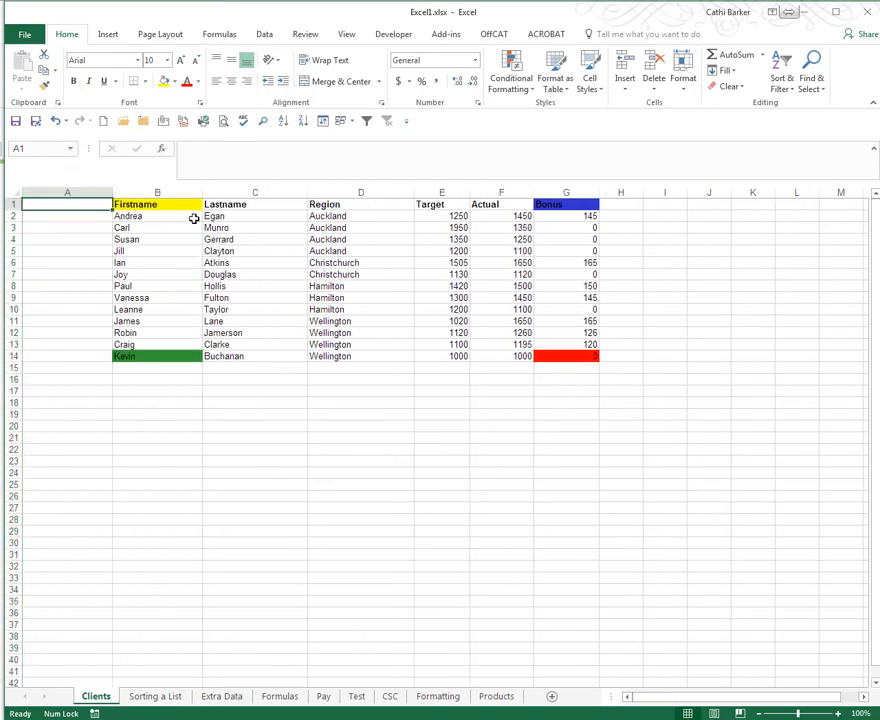
# - Move the Lastname cells C1:C14 into the empty column starting at A1
pyautogui.click(230, 203)
pyautogui.moveTo(231, 219); pyautogui.dragTo(222, 356)
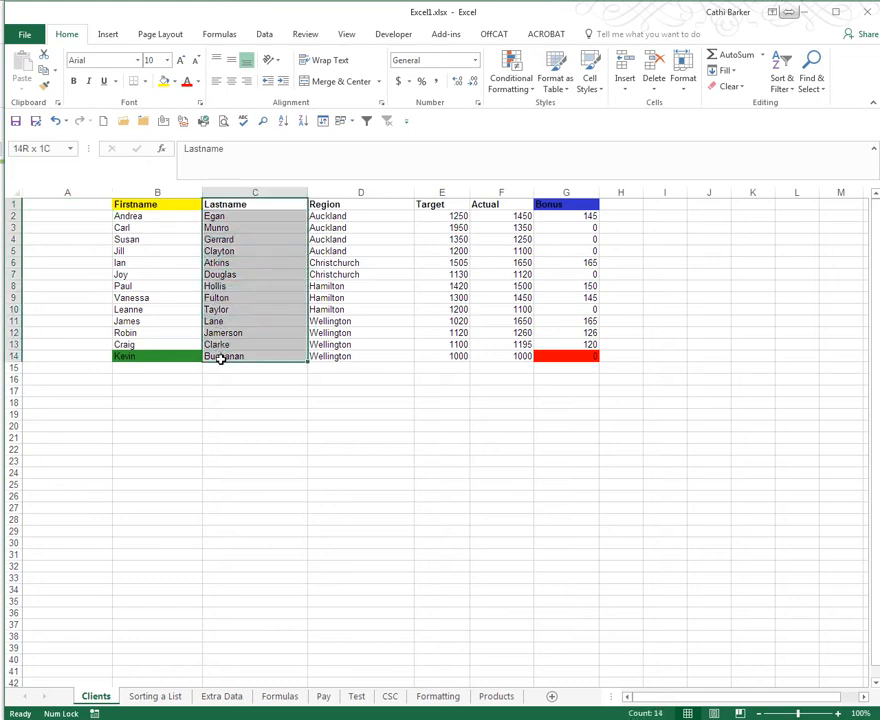
pyautogui.rightClick(237, 284)
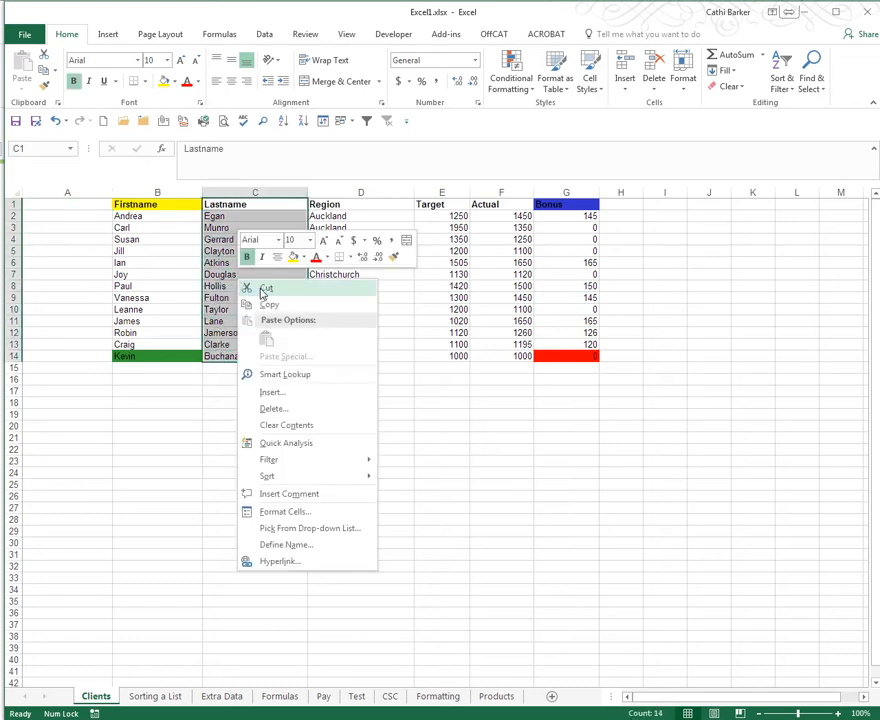
pyautogui.click(266, 290)
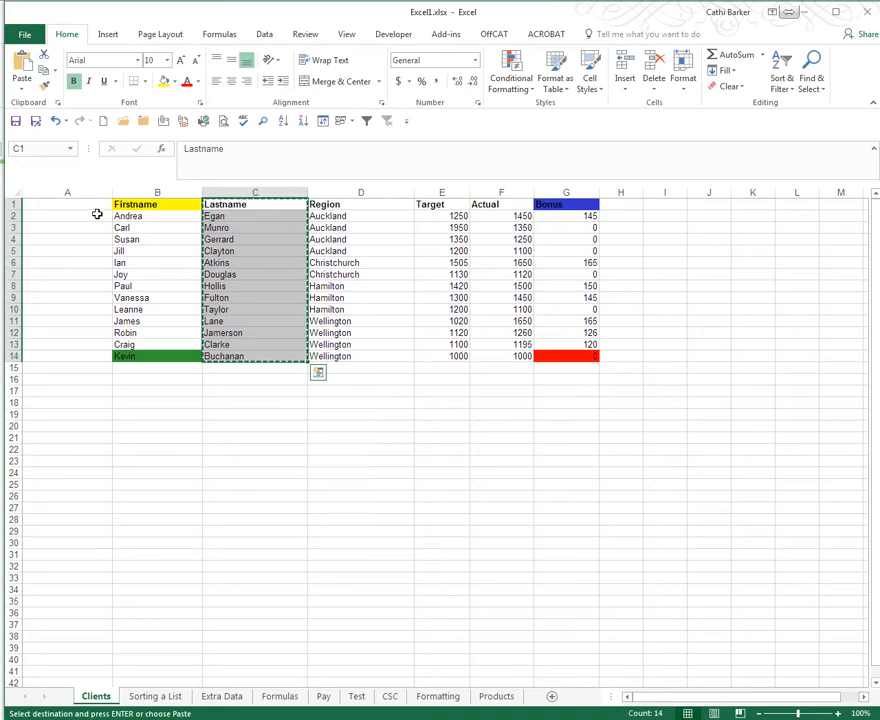
pyautogui.click(100, 204)
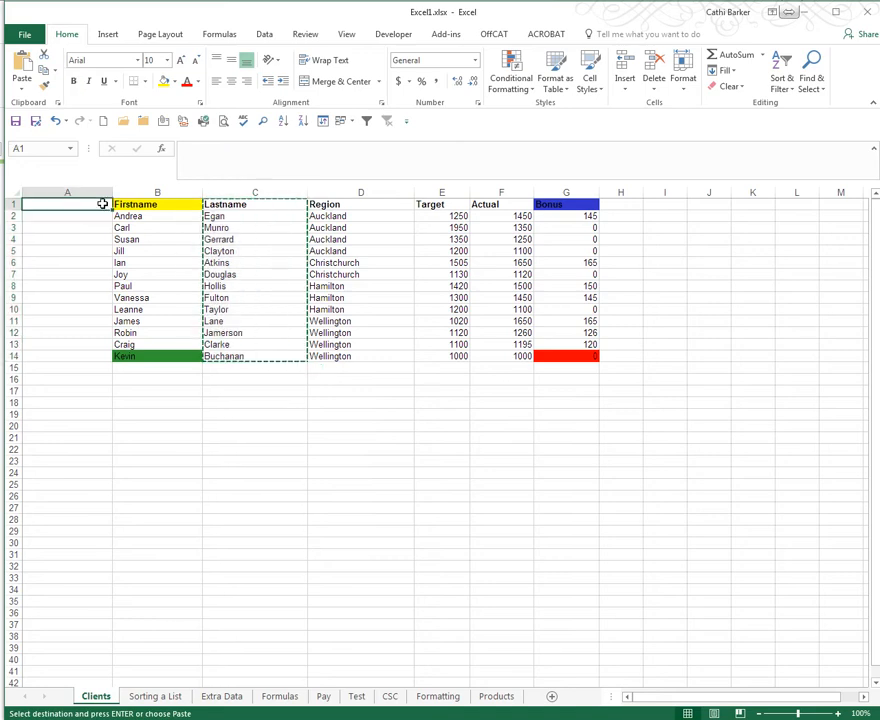
pyautogui.hotkey('ctrl', 'v')
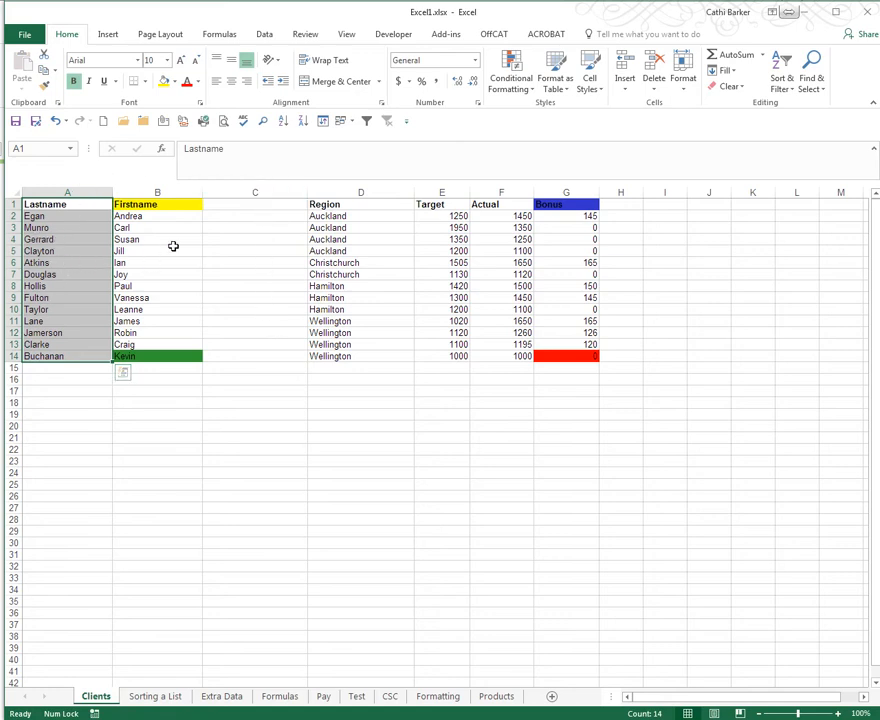
# - Delete the empty column C between Firstname and Region on the Clients sheet
pyautogui.rightClick(265, 193)
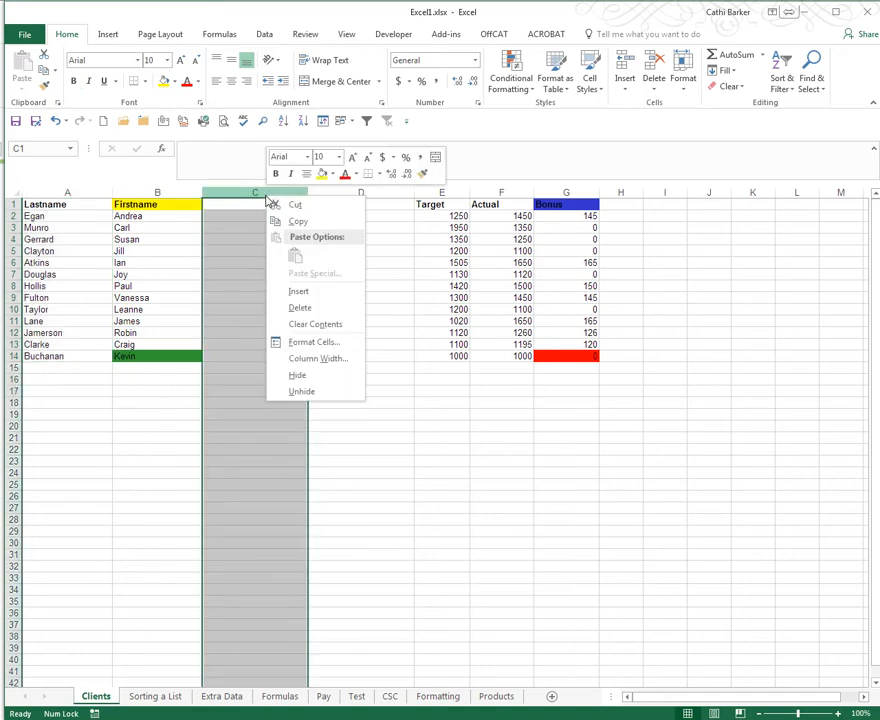
pyautogui.click(300, 313)
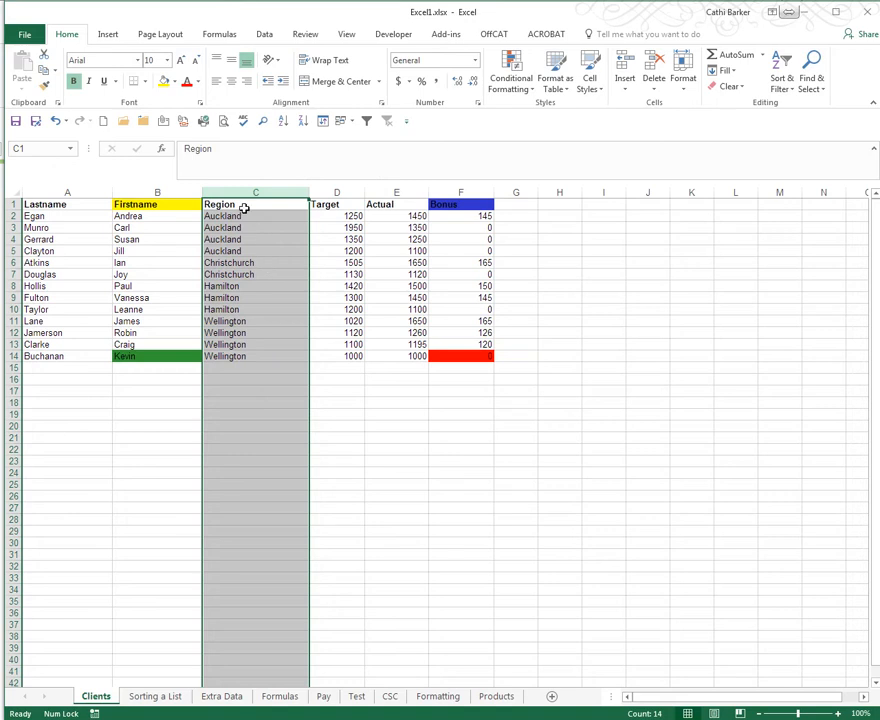
pyautogui.click(243, 207)
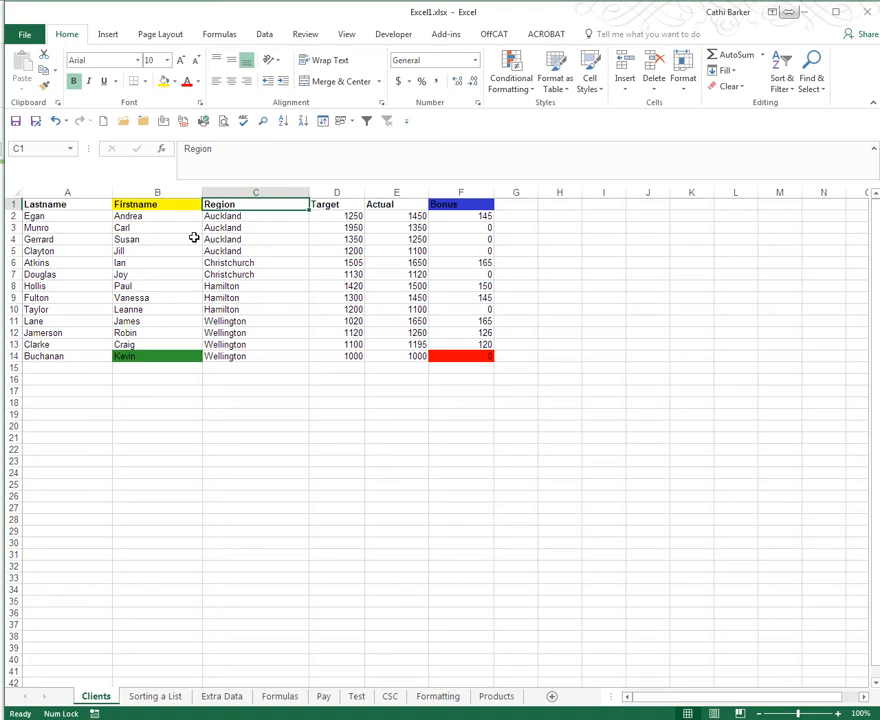
# - Cut the Lastname cells A1:A14 and insert them between the Firstname and Region columns, using C1 as the destination
pyautogui.moveTo(67, 203); pyautogui.dragTo(61, 357)
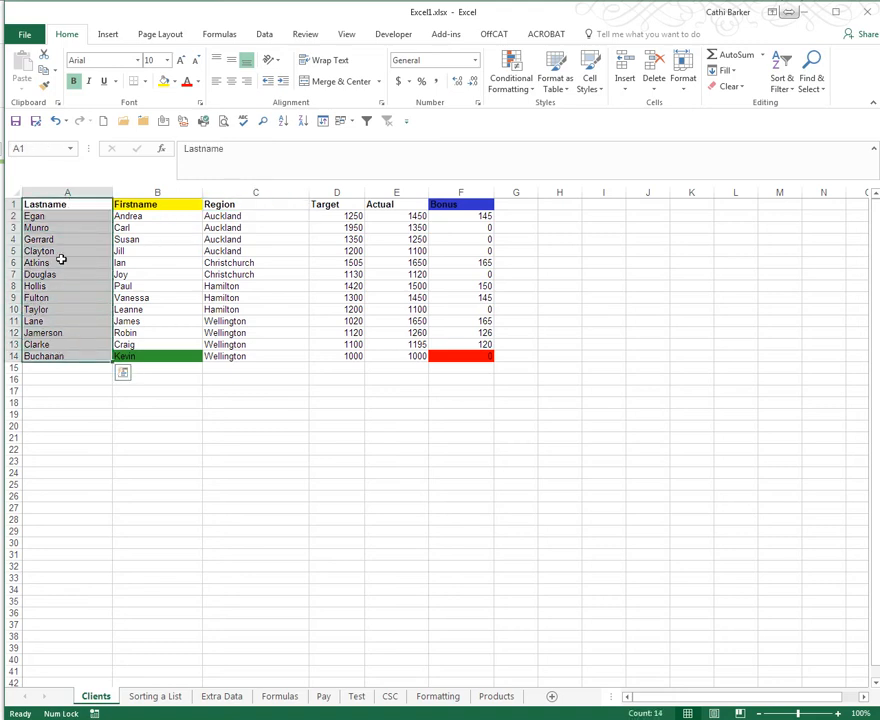
pyautogui.rightClick(77, 224)
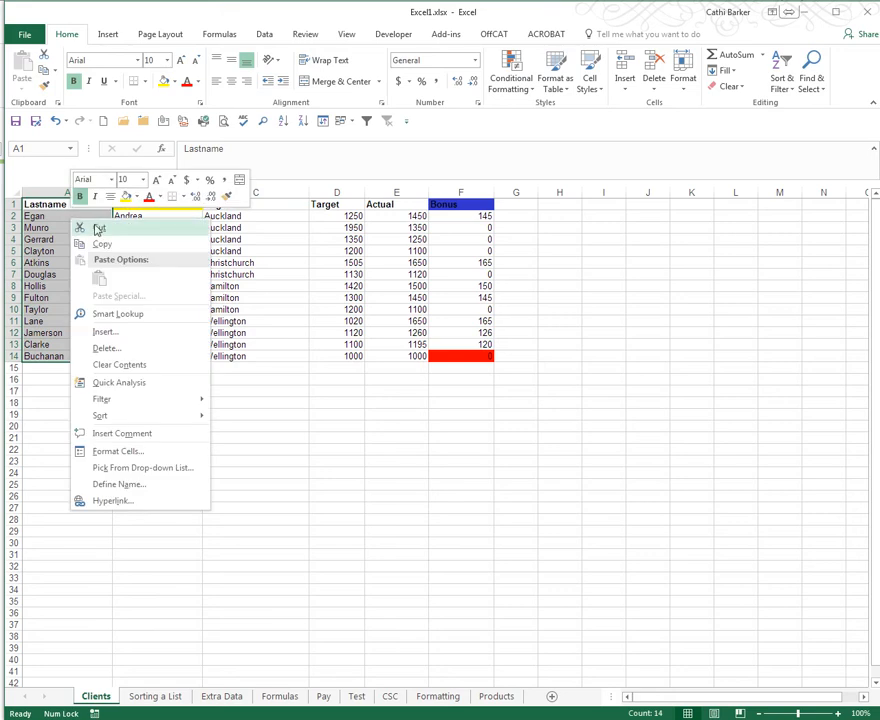
pyautogui.click(98, 230)
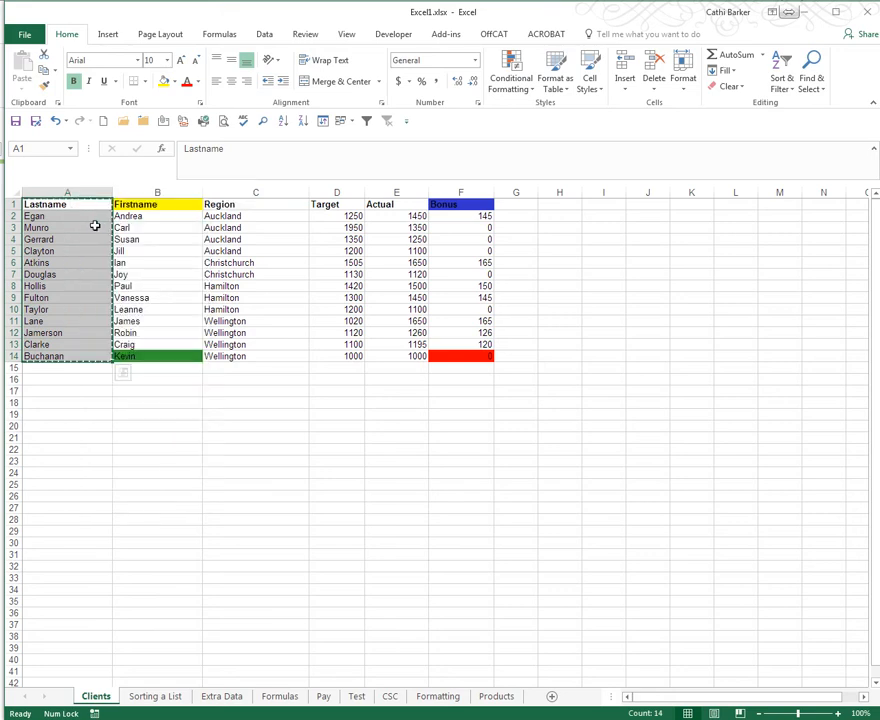
pyautogui.rightClick(237, 205)
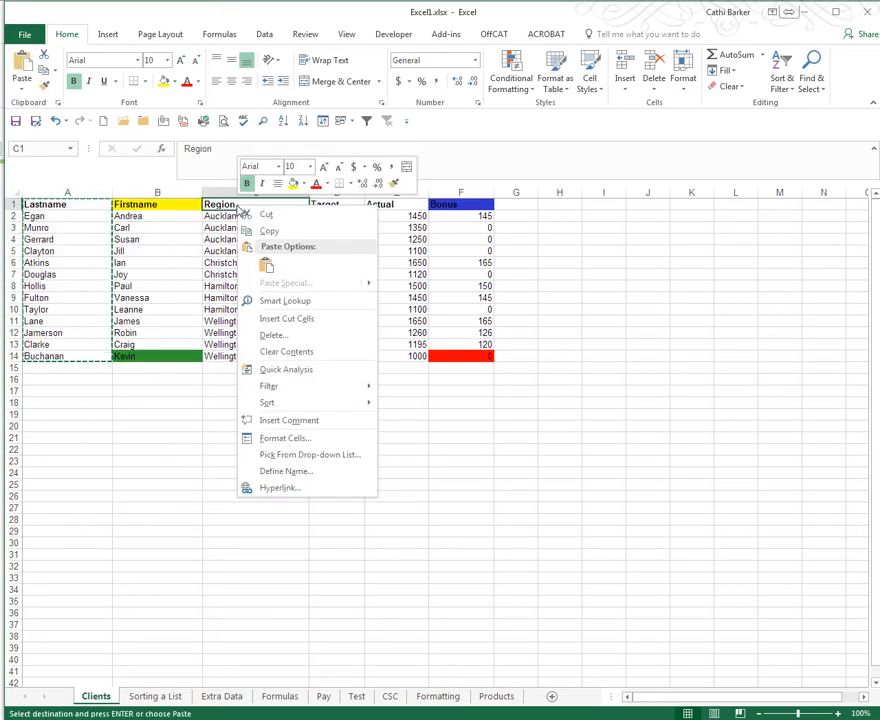
pyautogui.click(286, 320)
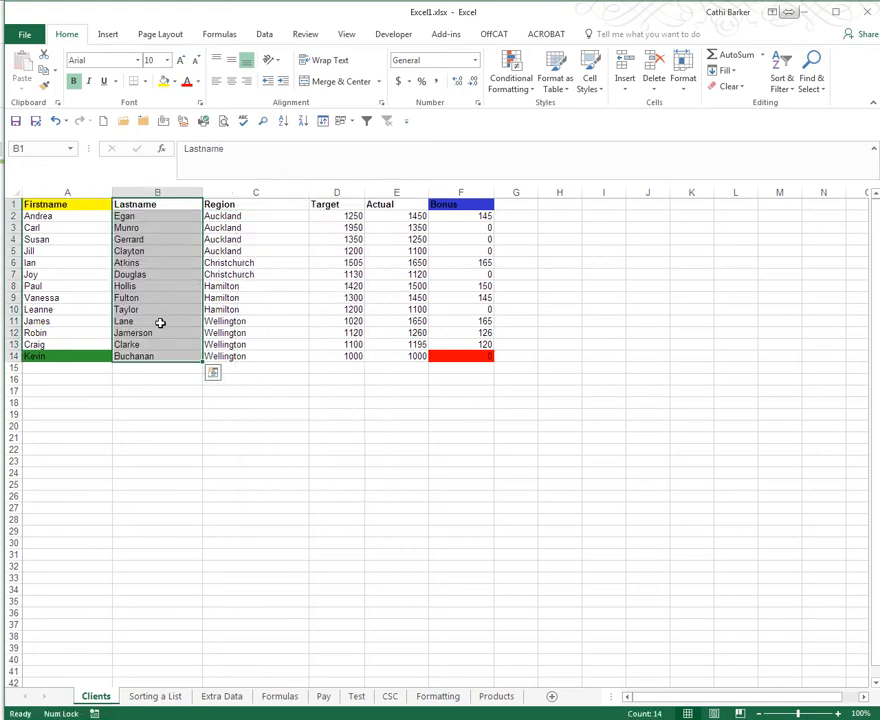
pyautogui.click(142, 262)
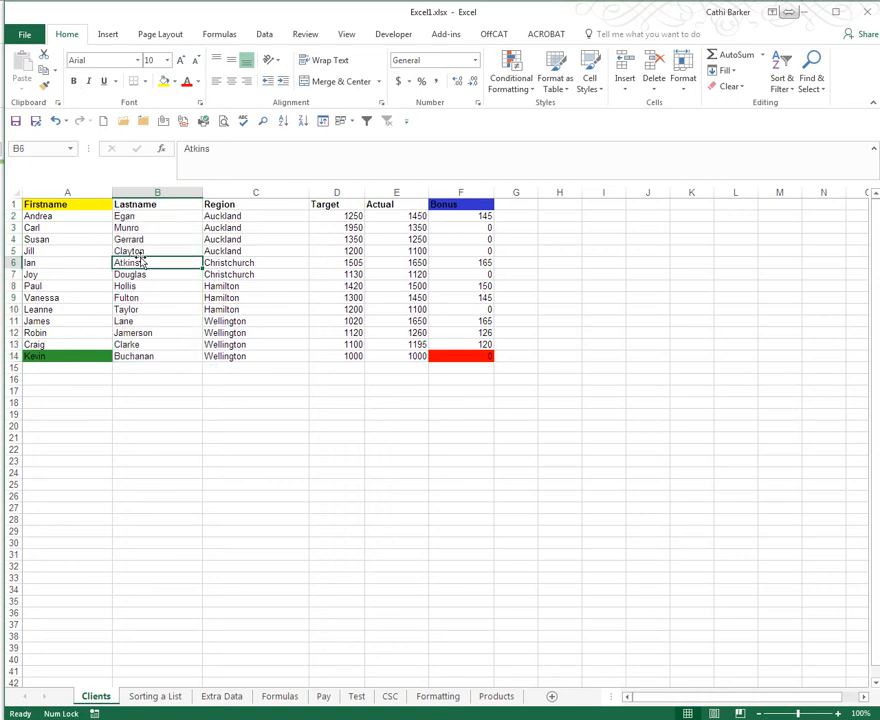
# - Cut the Firstname cells A1:A14 and insert them between the Lastname and Region columns, using C1 as the destination
pyautogui.moveTo(60, 204); pyautogui.dragTo(53, 355)
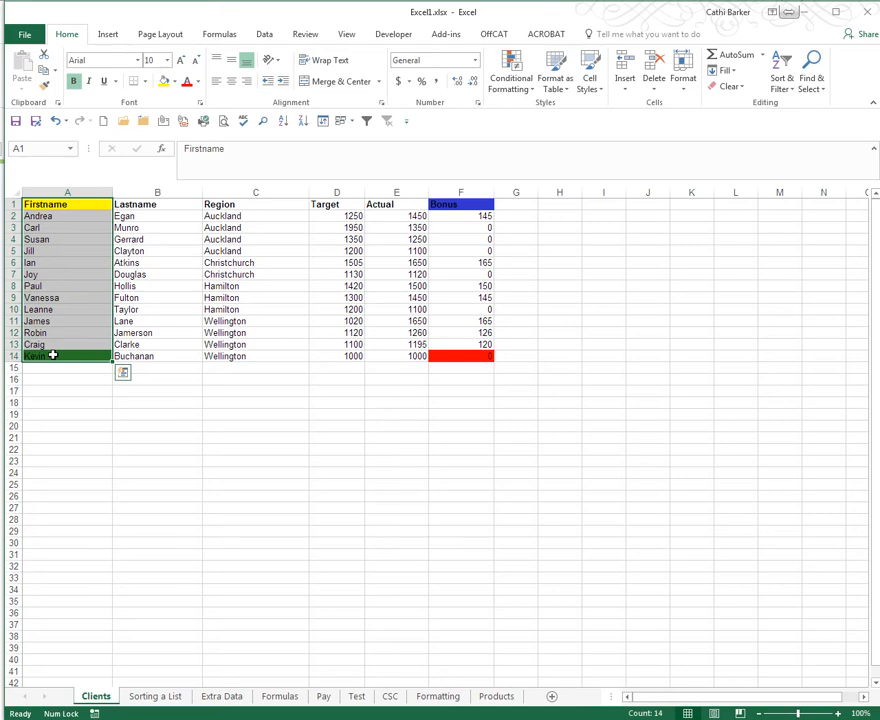
pyautogui.rightClick(58, 222)
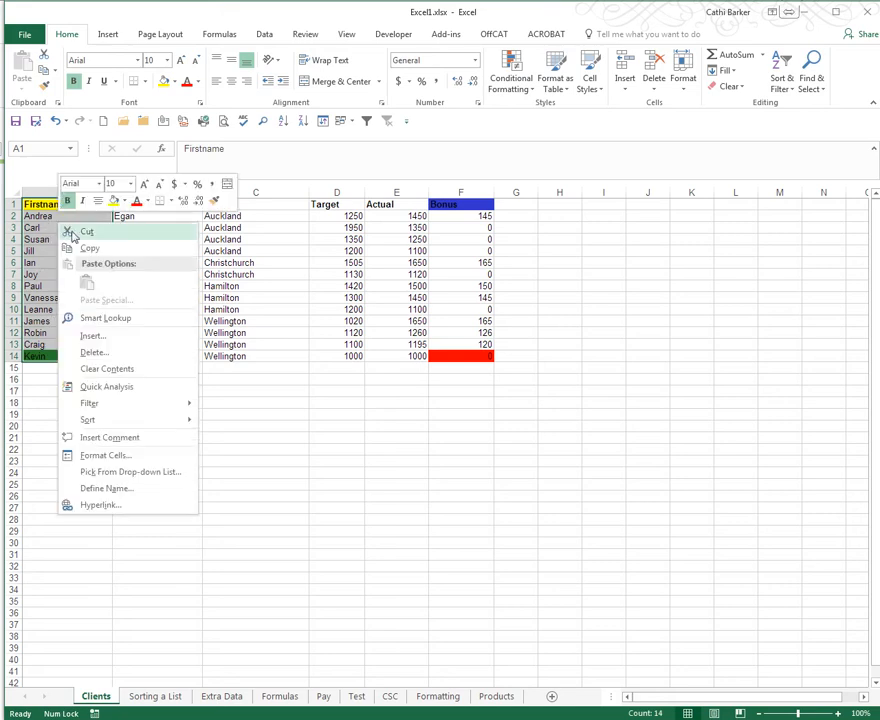
pyautogui.click(86, 231)
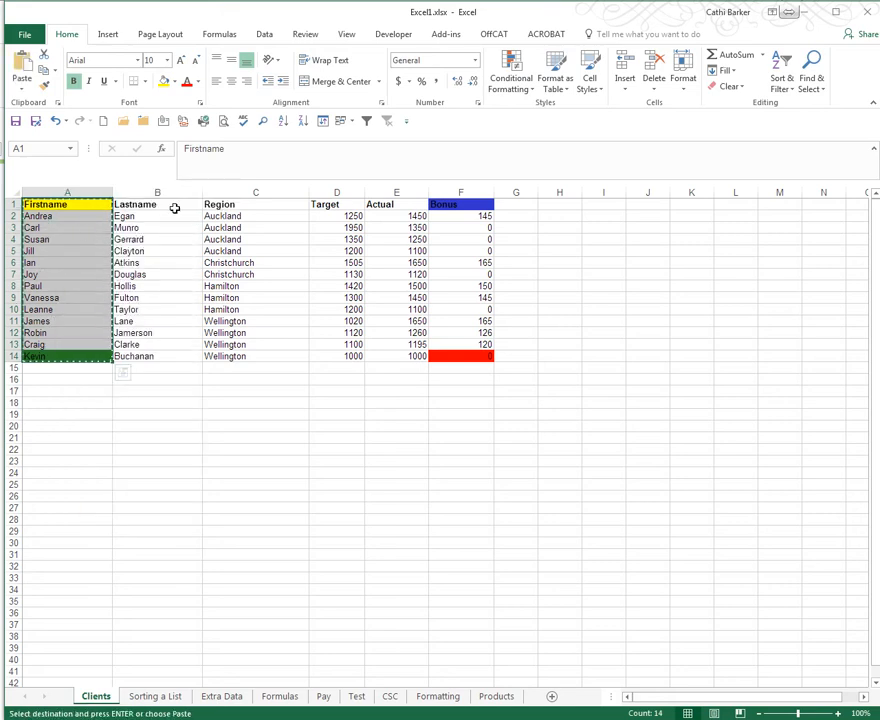
pyautogui.rightClick(229, 205)
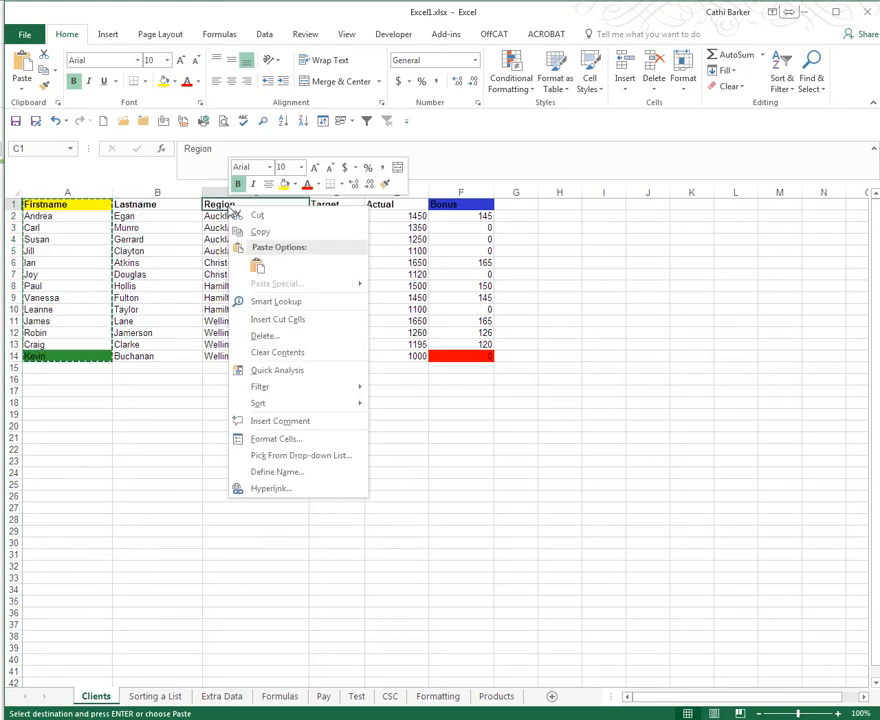
pyautogui.click(281, 320)
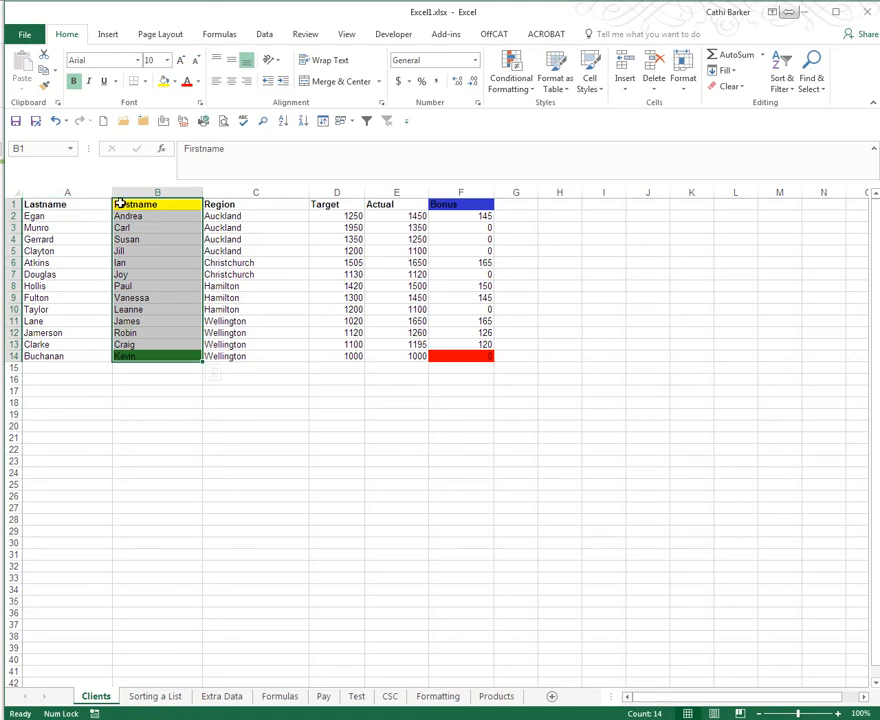
pyautogui.click(146, 226)
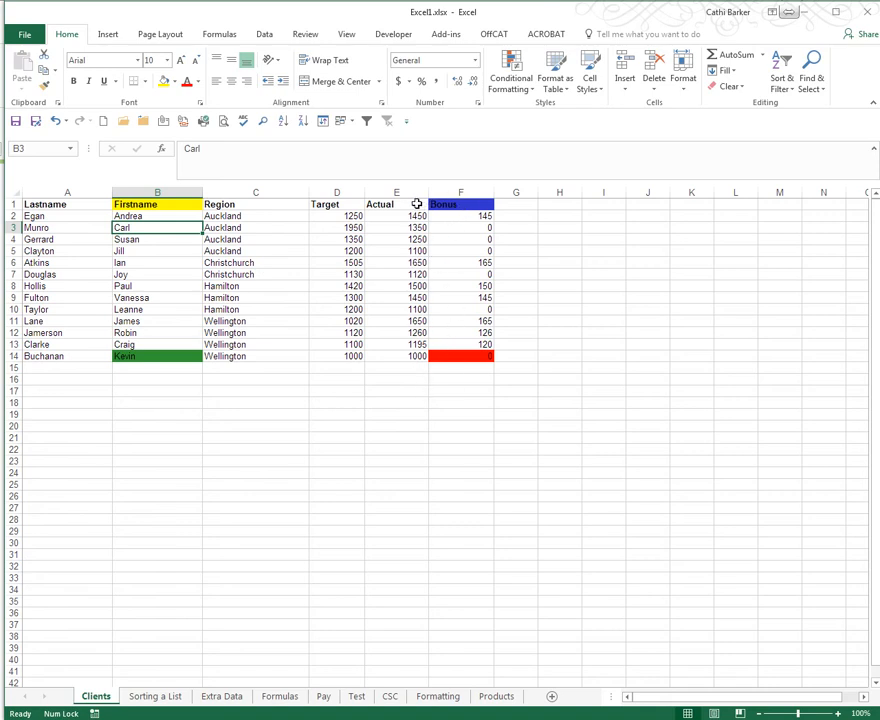
pyautogui.moveTo(411, 204); pyautogui.dragTo(394, 358)
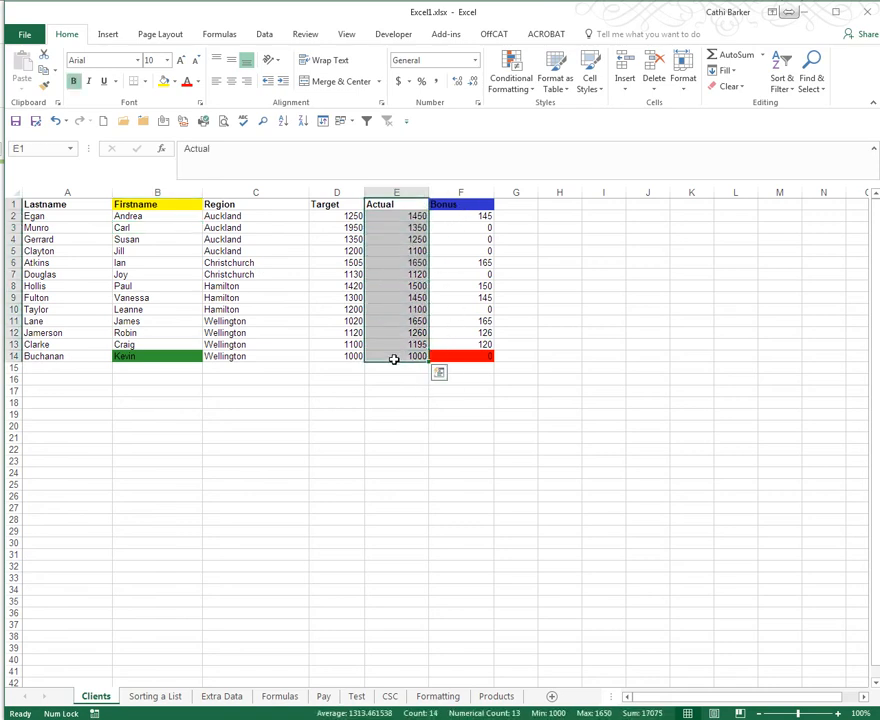
pyautogui.rightClick(389, 245)
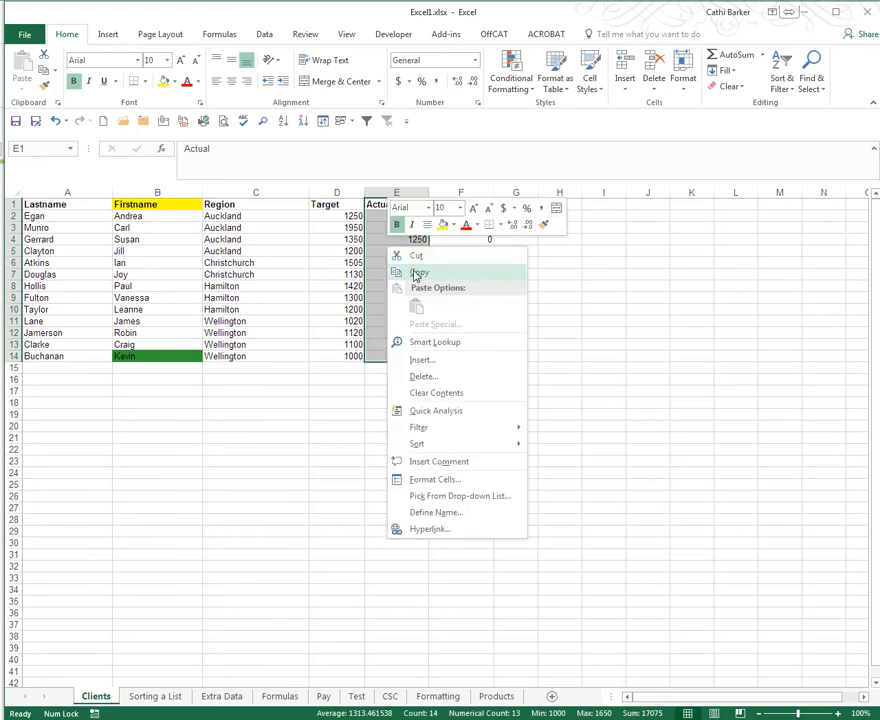
pyautogui.click(417, 273)
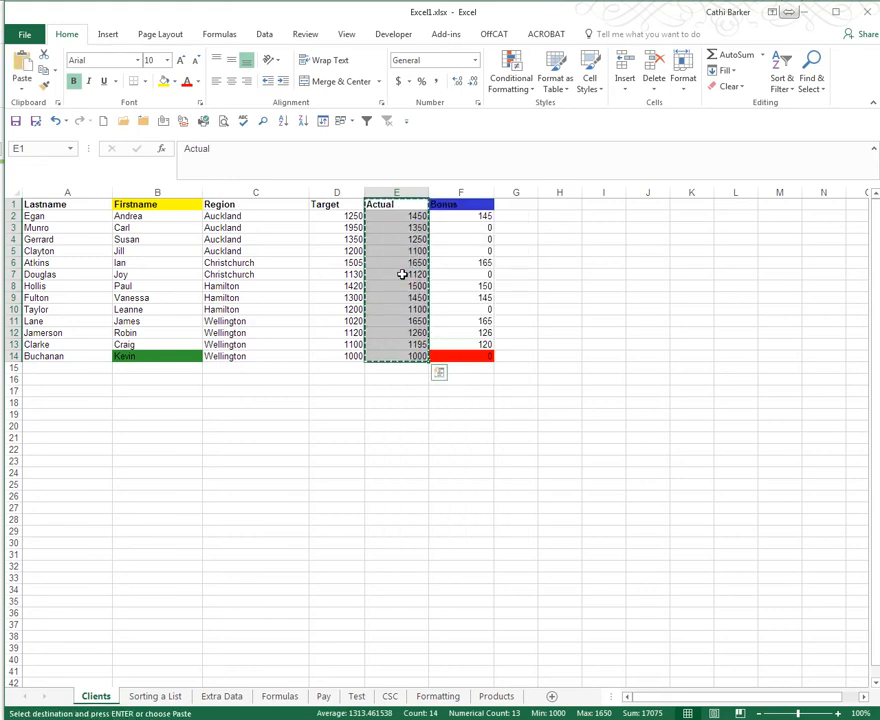
pyautogui.rightClick(327, 205)
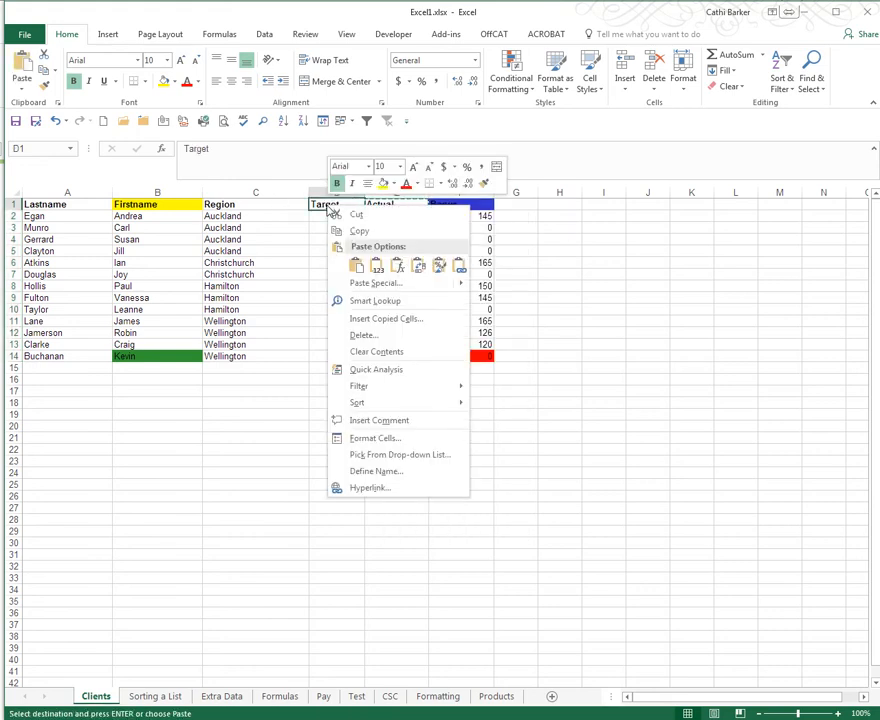
pyautogui.click(381, 320)
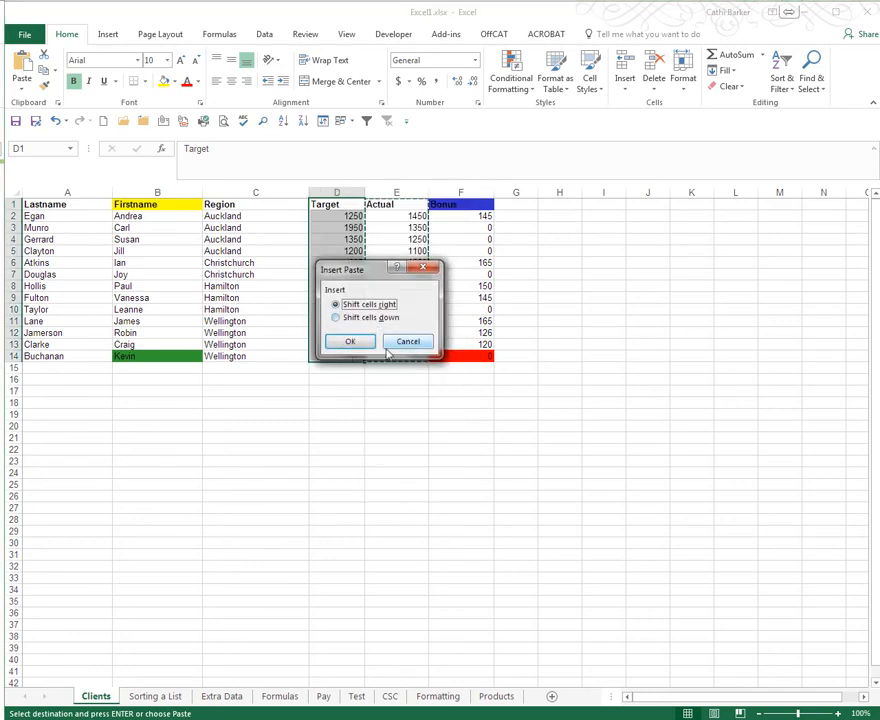
pyautogui.click(407, 342)
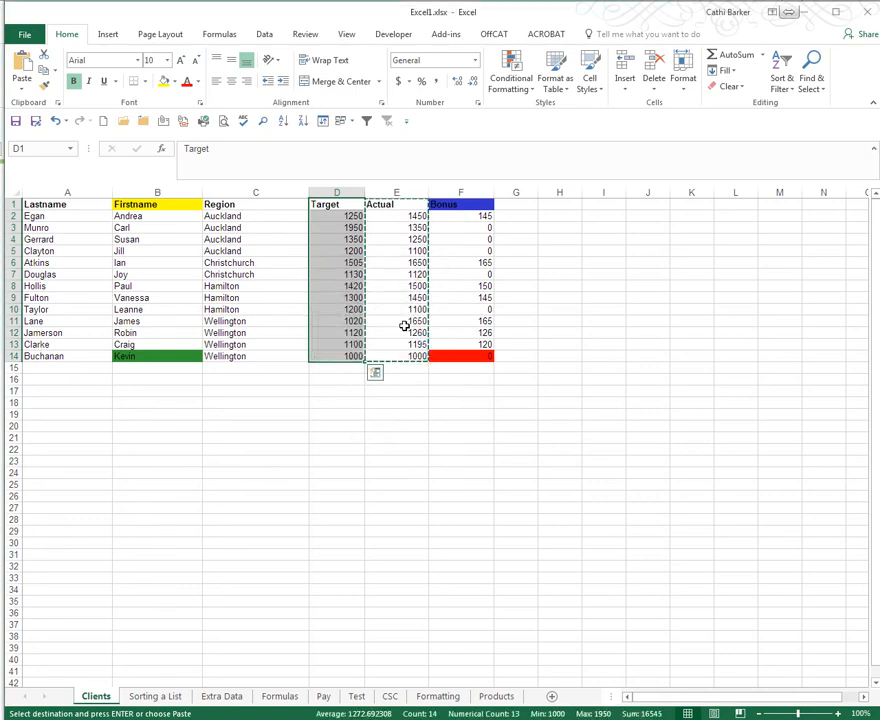
pyautogui.click(407, 227)
# - Copy the Actual cells E1:E14 and insert the copy before the Region column at C1, shifting the existing cells right
pyautogui.moveTo(400, 204); pyautogui.dragTo(403, 353)
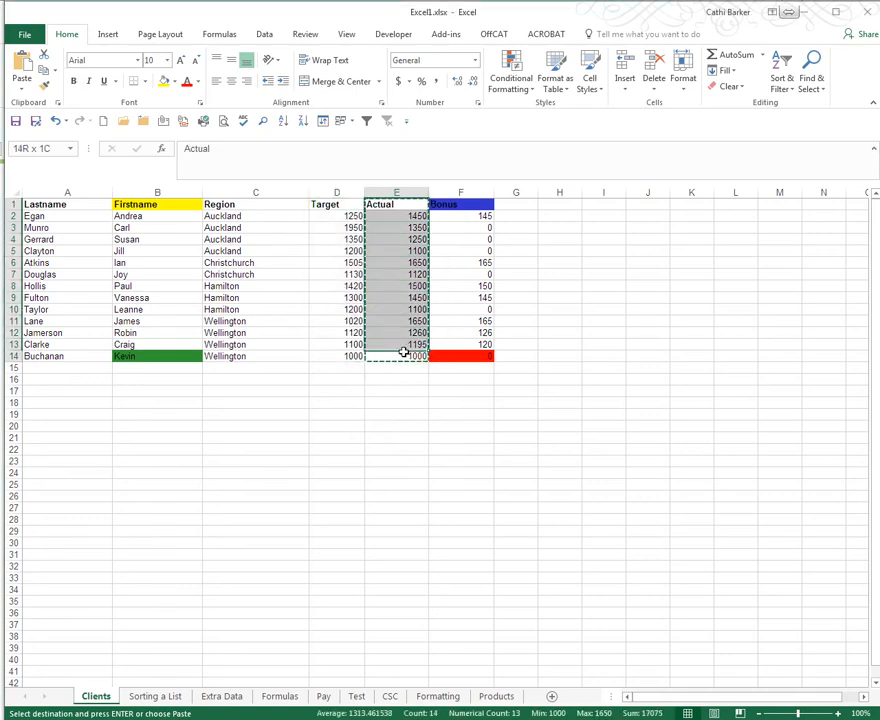
pyautogui.hotkey('ctrl', 'v')
pyautogui.rightClick(399, 234)
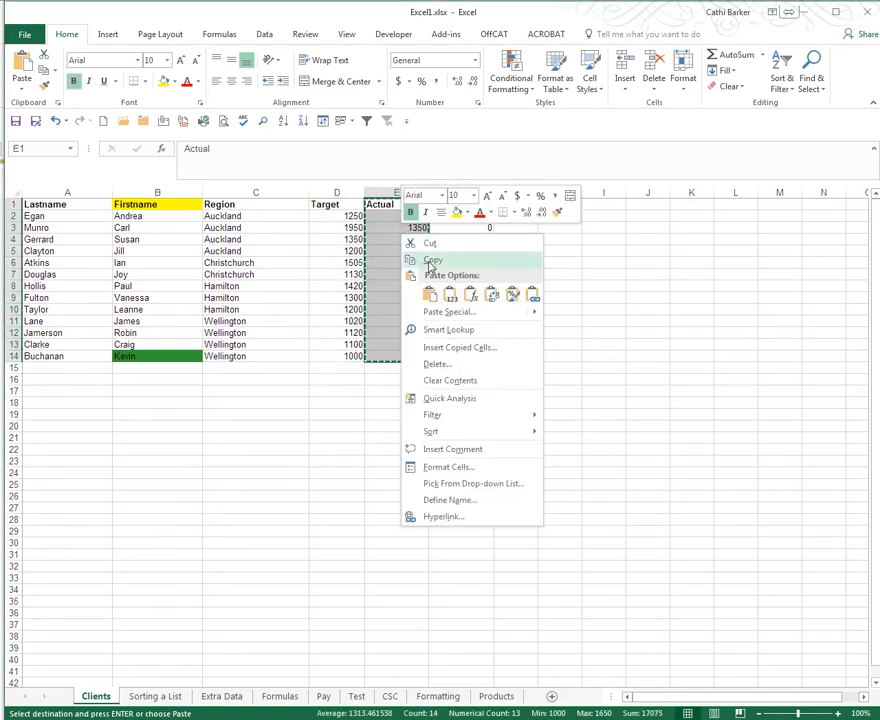
pyautogui.click(428, 259)
pyautogui.rightClick(263, 204)
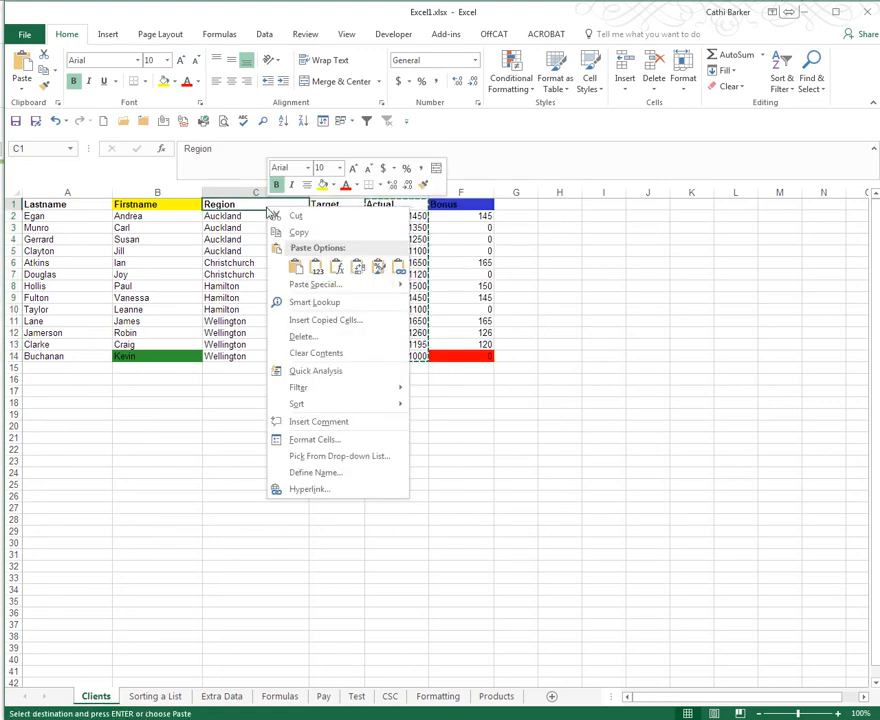
pyautogui.click(318, 322)
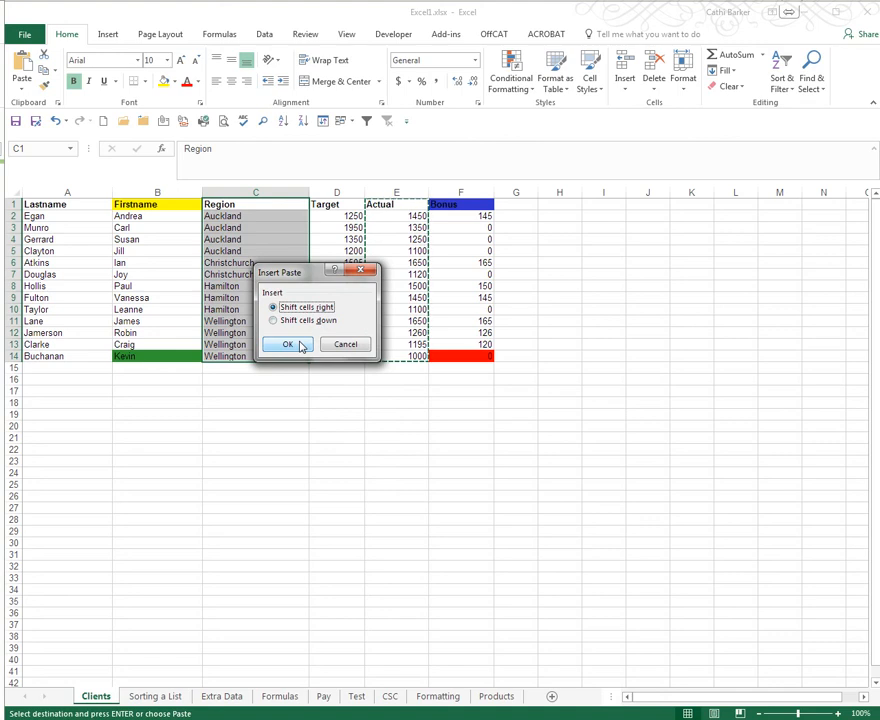
pyautogui.click(299, 345)
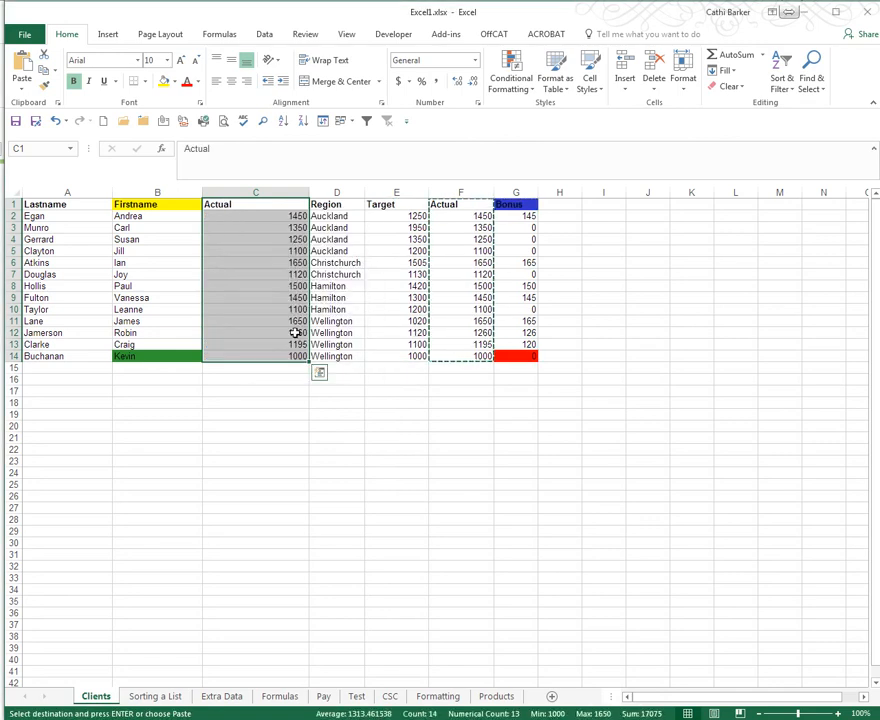
pyautogui.click(452, 262)
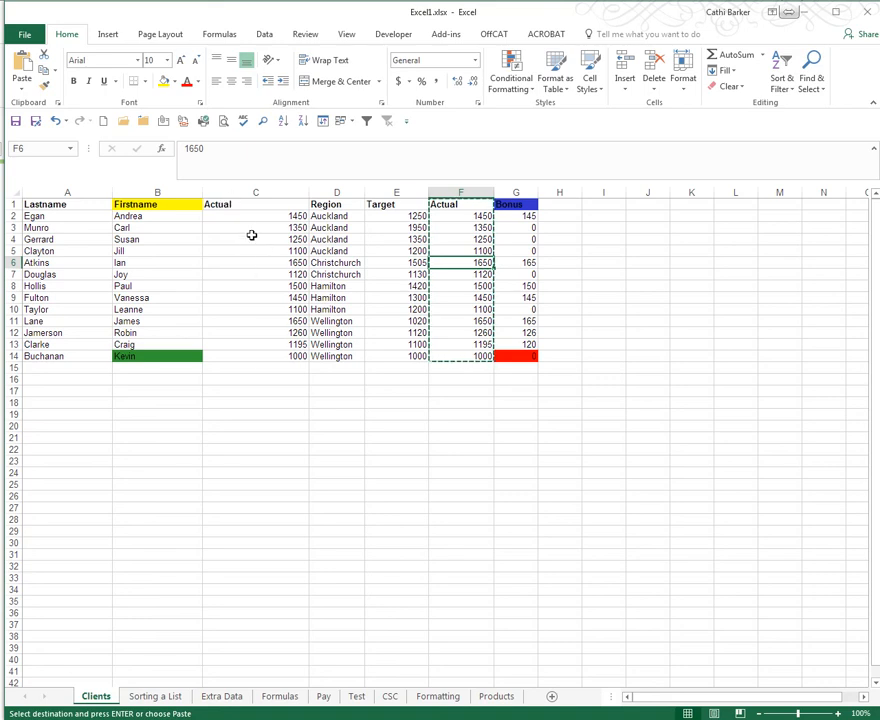
# - Undo the insertion of the copied Actual cells and end copy mode
pyautogui.click(56, 121)
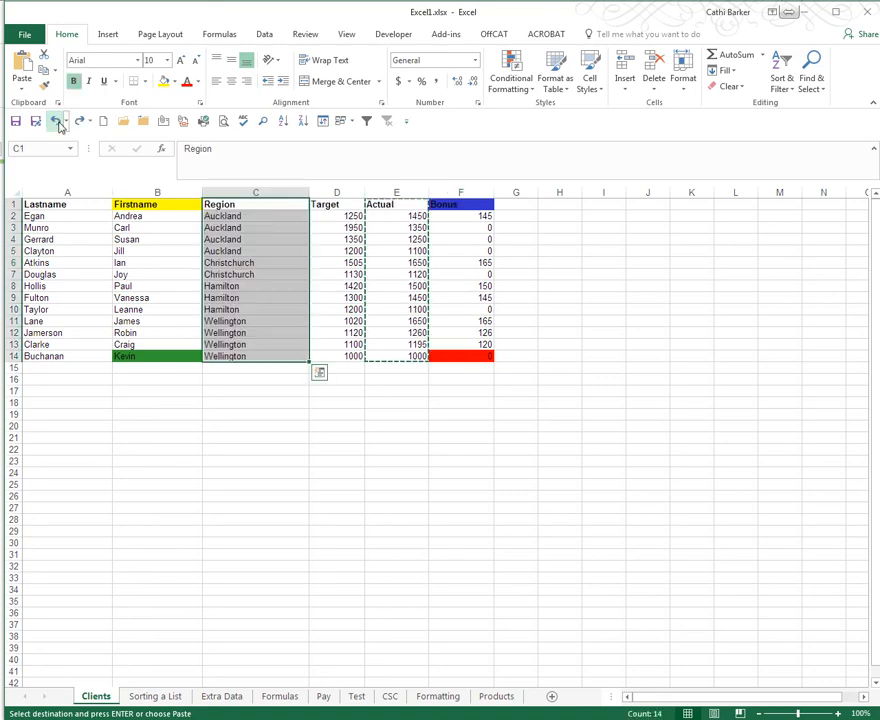
pyautogui.click(226, 240)
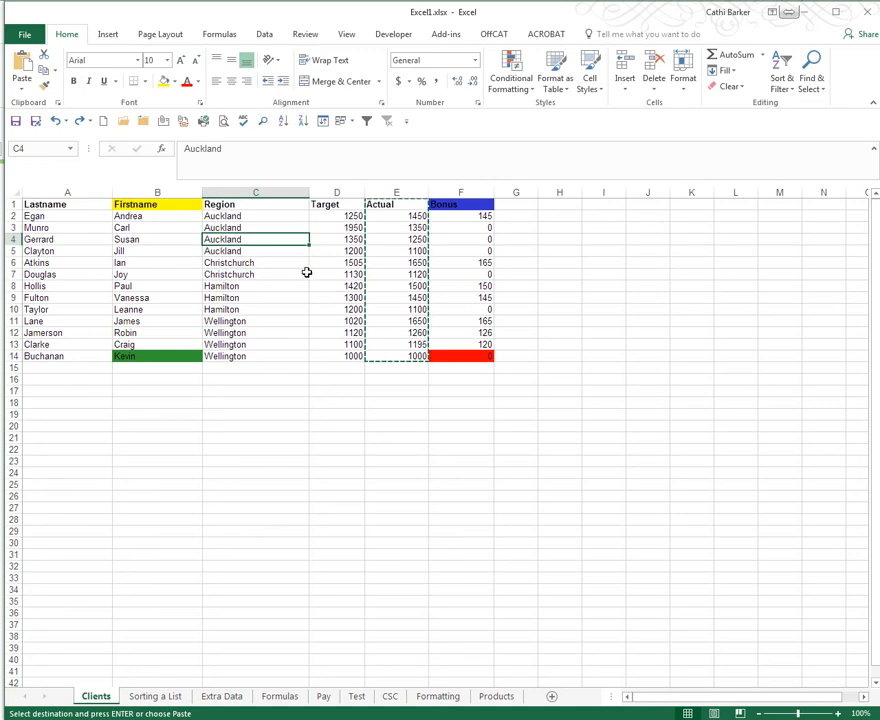
pyautogui.press('Escape')
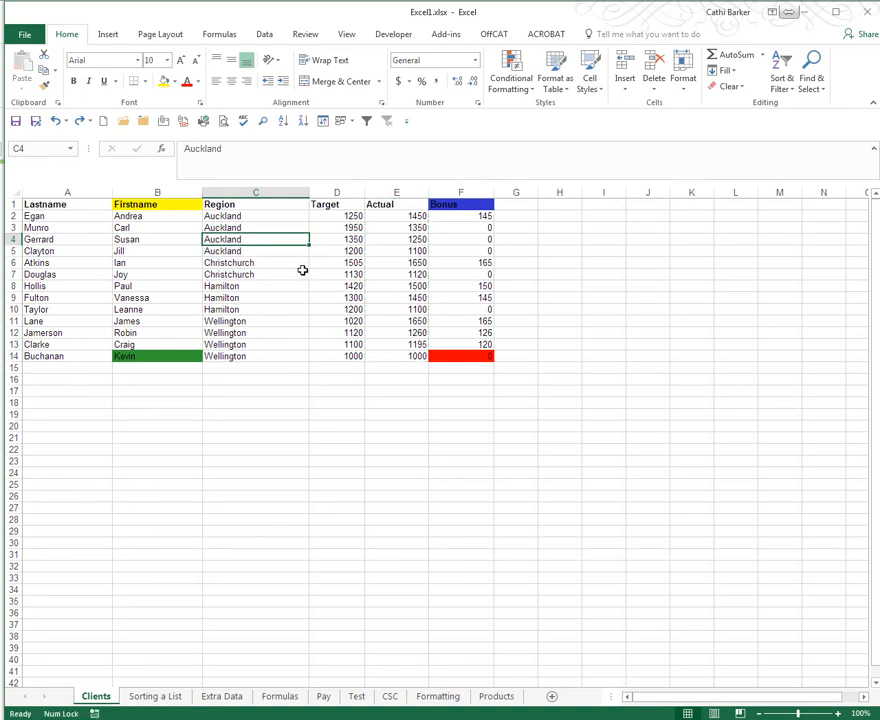